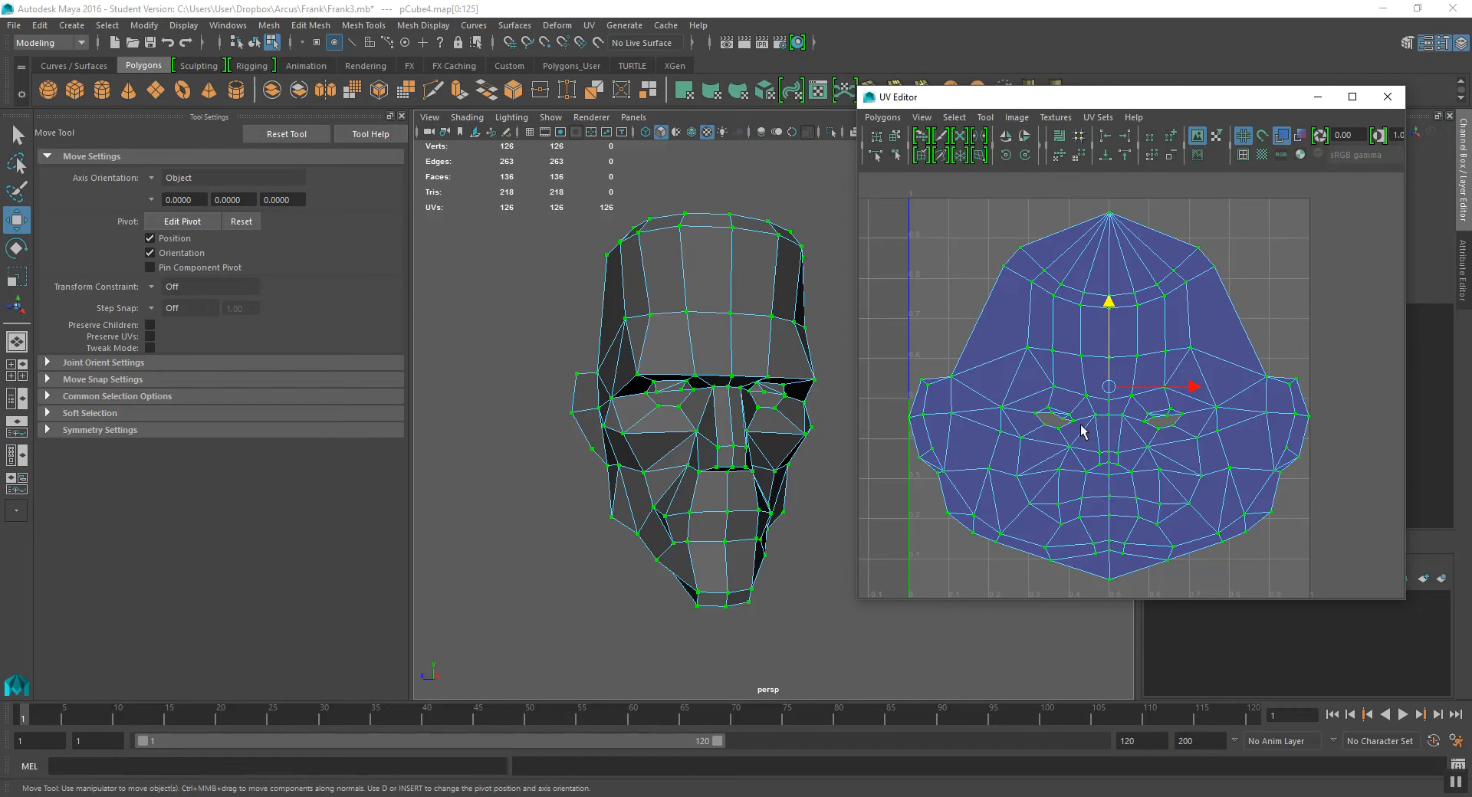
- Minimize the UV Editor to clear the view of the head model
left_click(1318, 97)
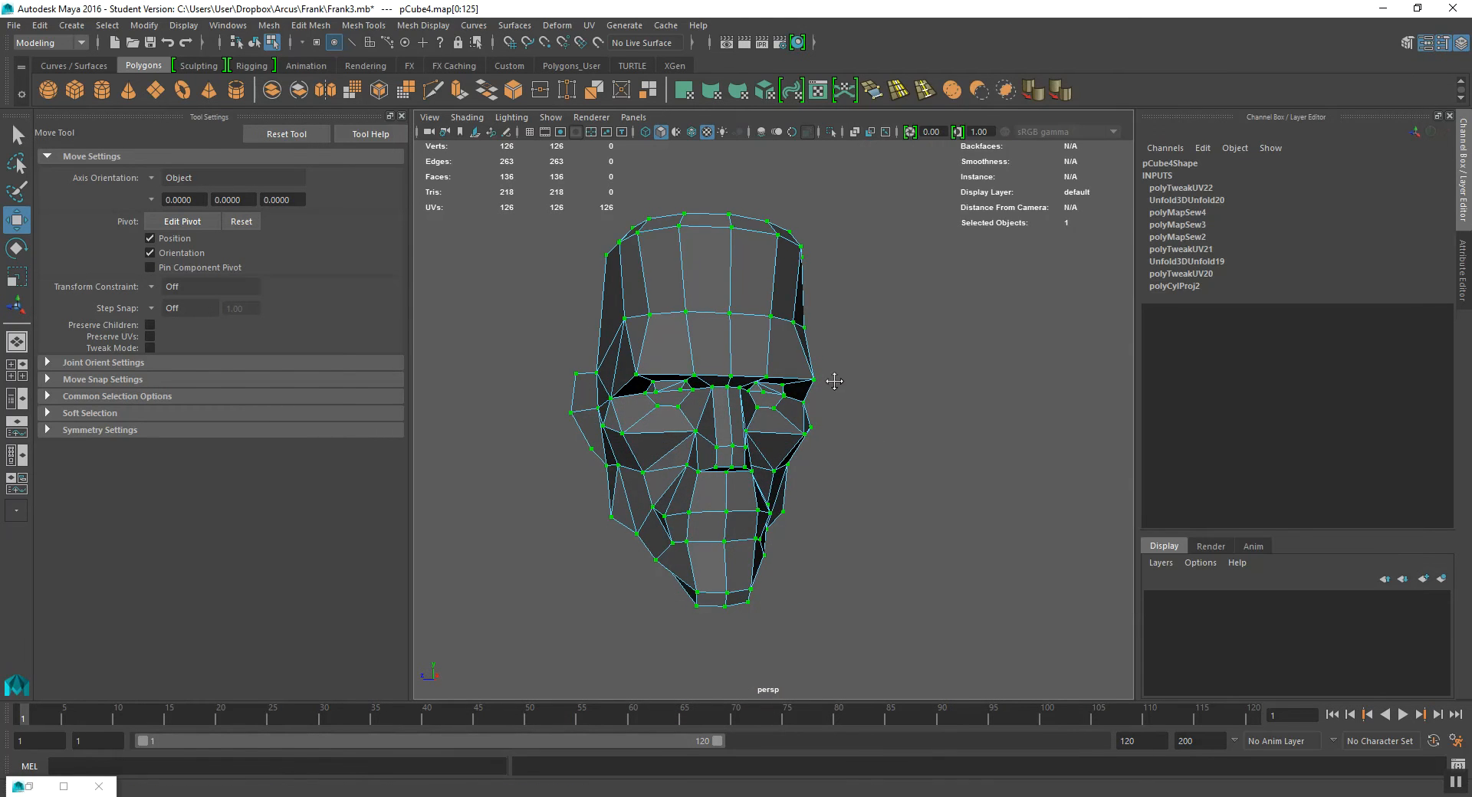
left_click_drag(847, 380, 864, 379, "alt")
scroll(821, 404, "up", 3)
middle_click_drag(794, 423, 812, 424, "alt")
left_click_drag(814, 424, 802, 417, "alt")
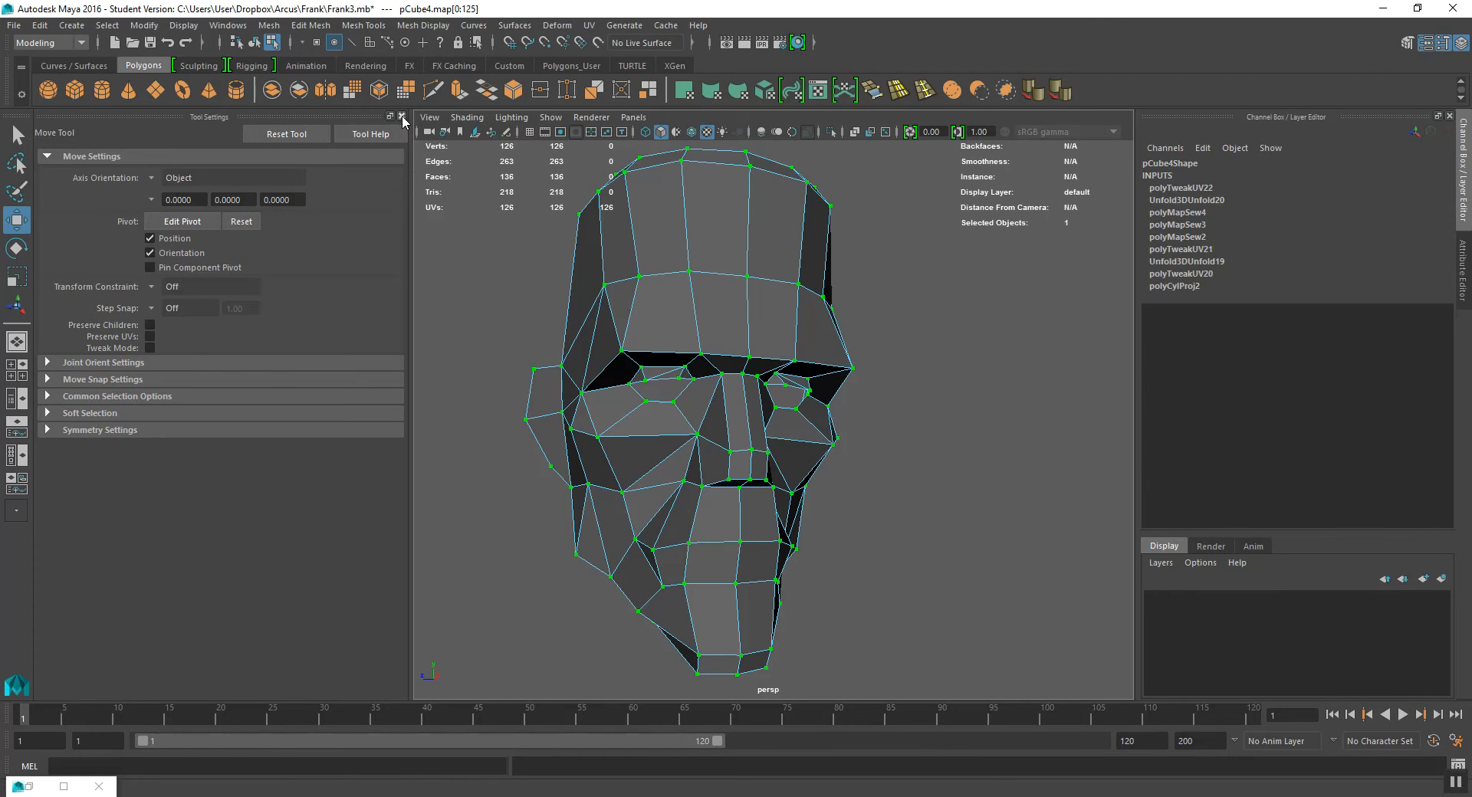
- Switch to the Rendering menu set, open the 3D Paint Tool settings and try a dab on the head
left_click(66, 42)
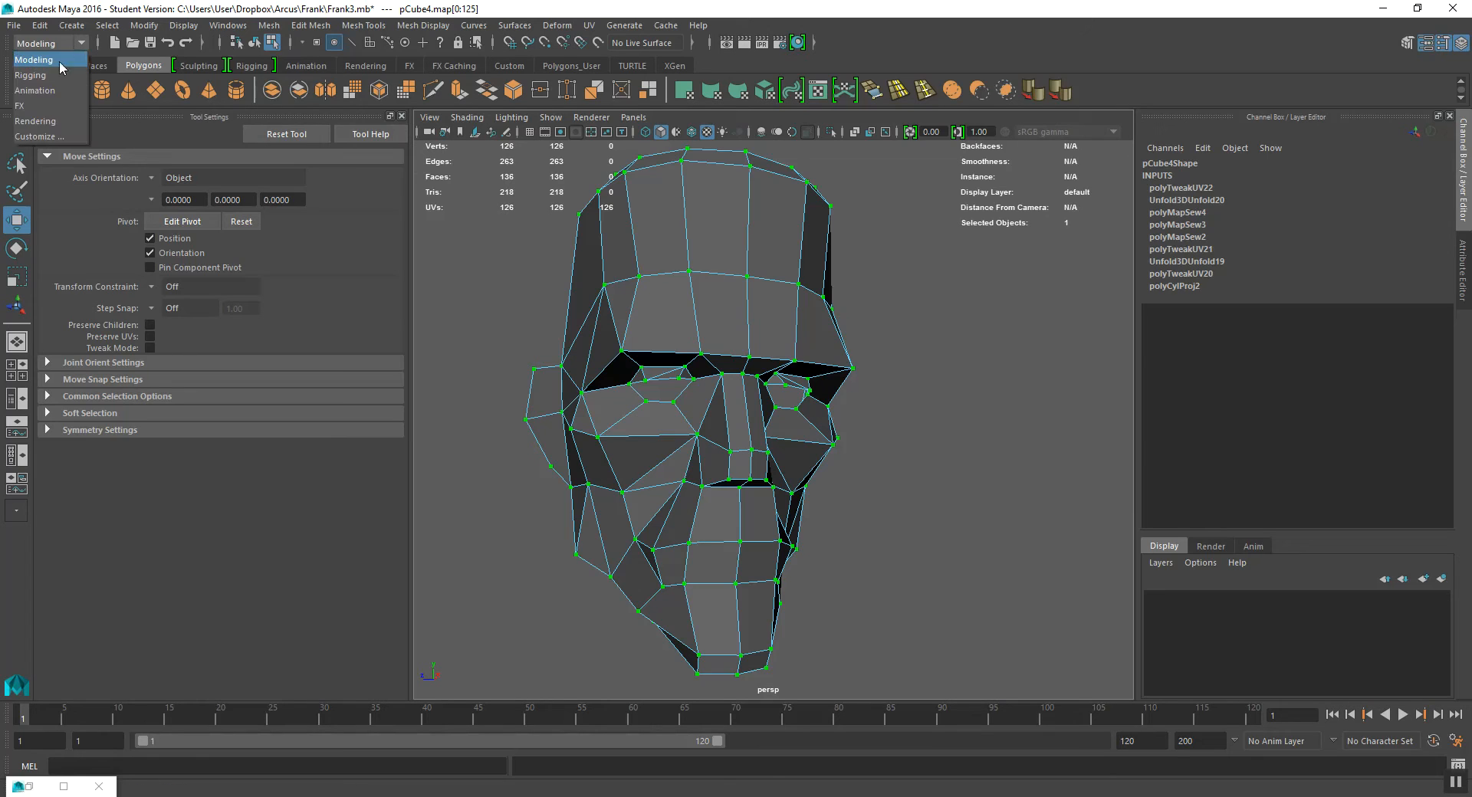
left_click(55, 123)
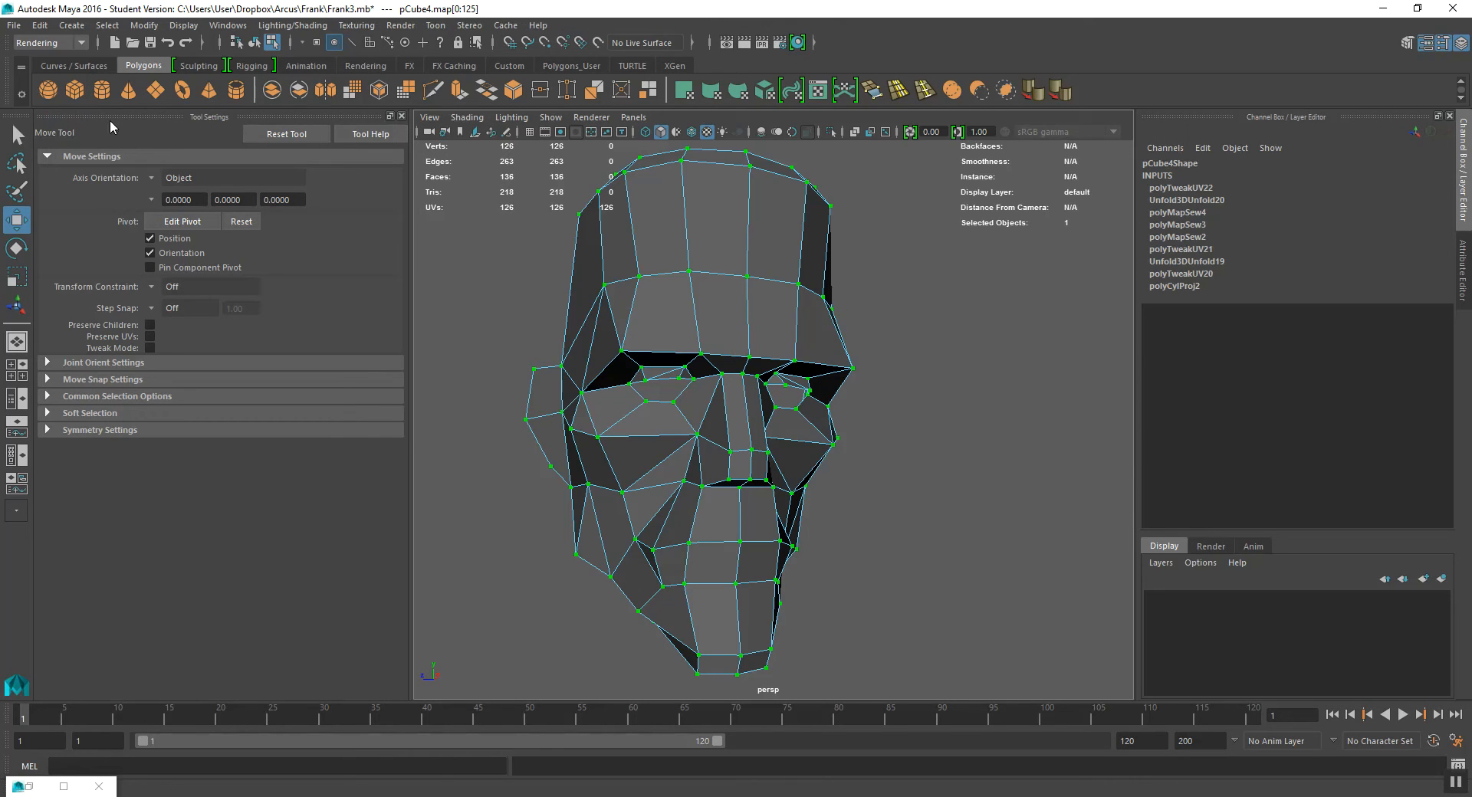
left_click(364, 29)
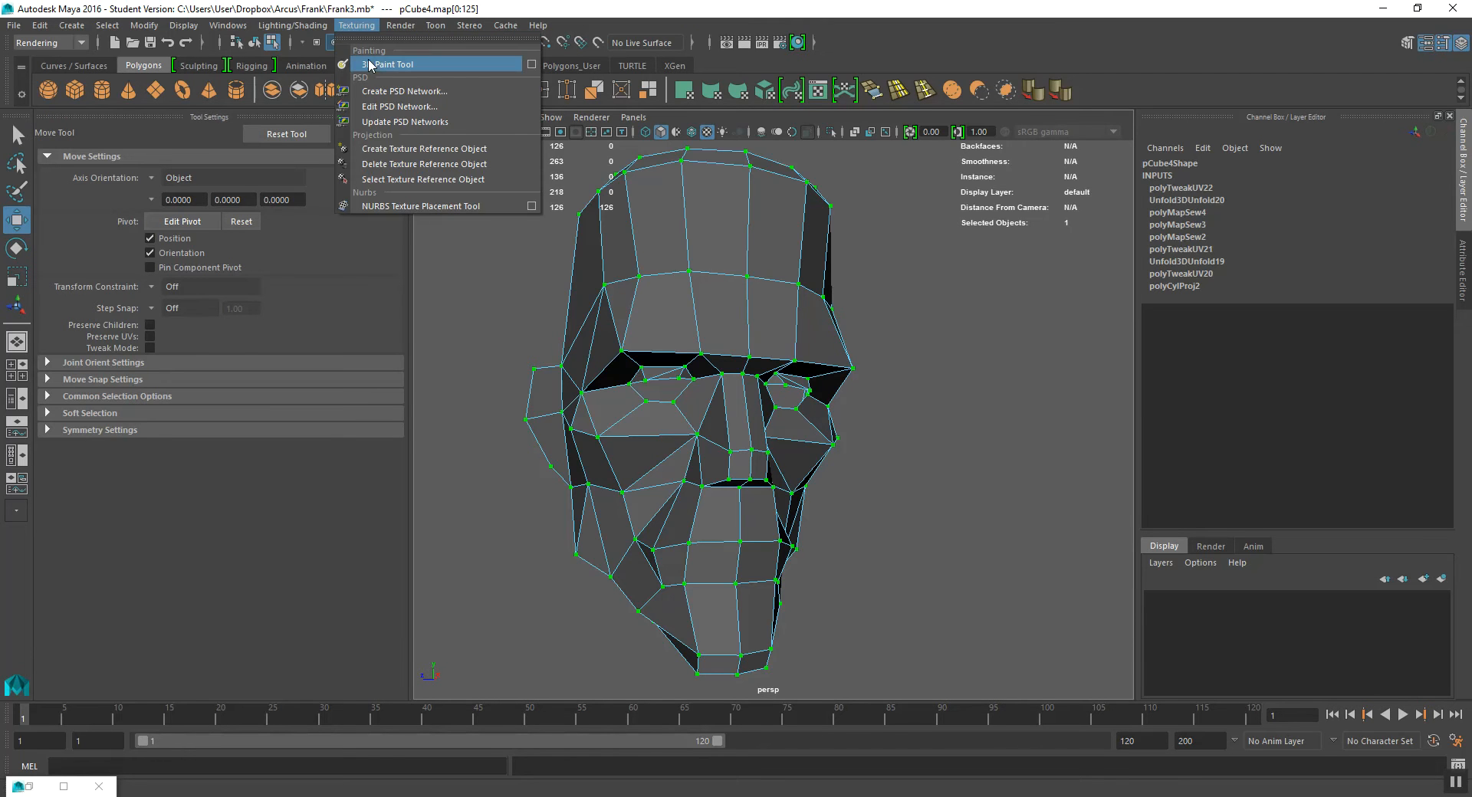
left_click(533, 67)
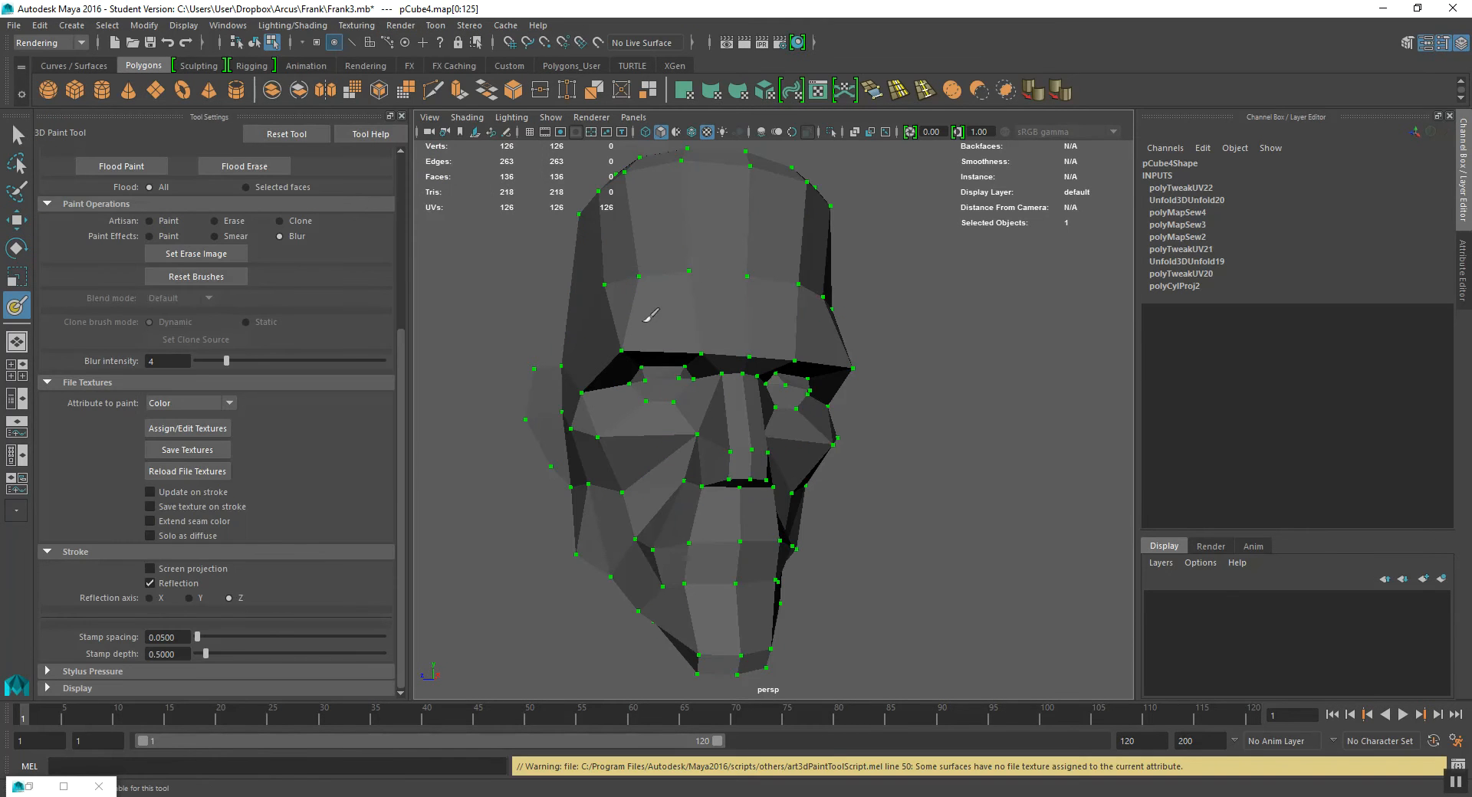
left_click(662, 263)
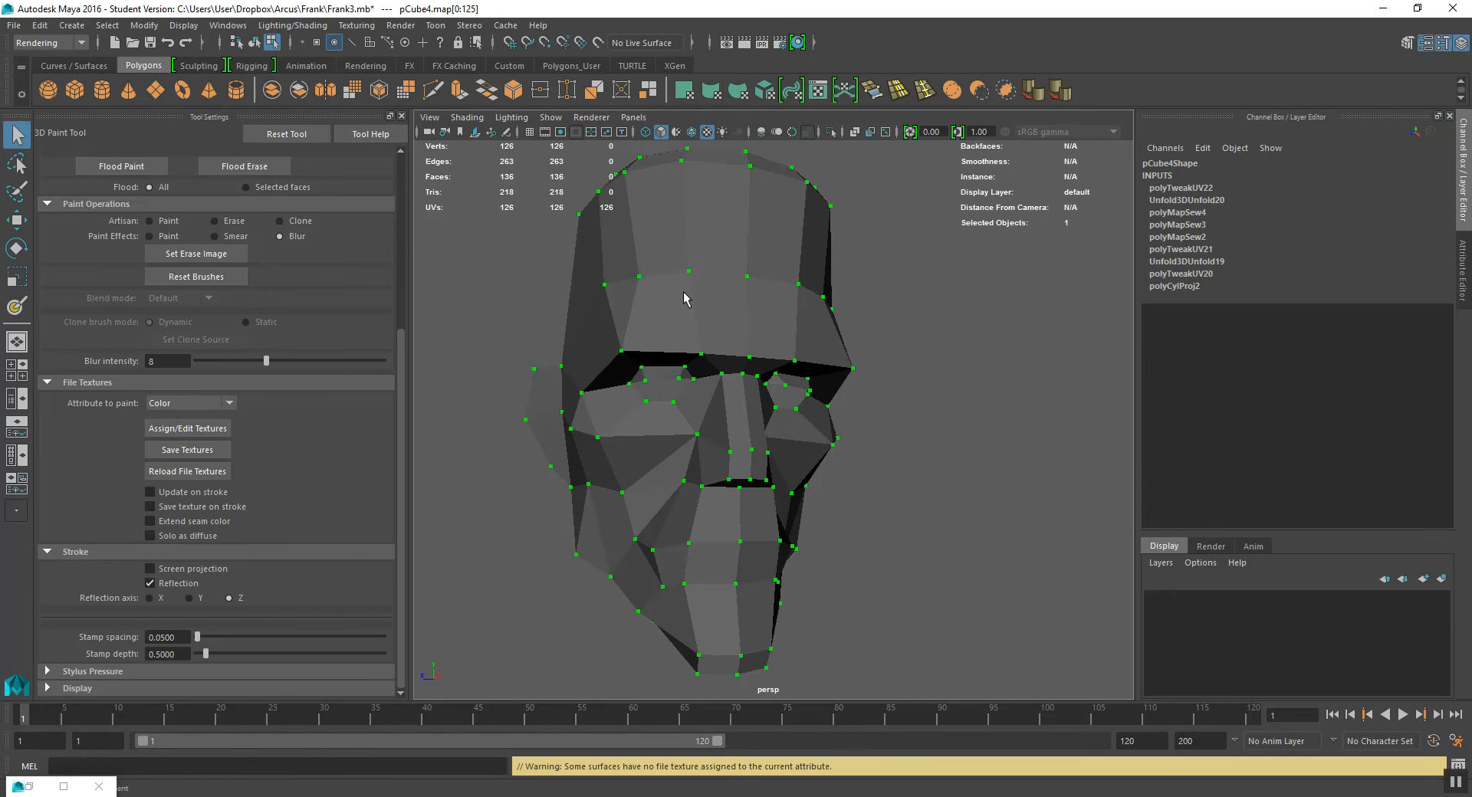
- Select the head in object mode instead of its UV components and reopen the 3D Paint Tool settings
key("q")
left_click(672, 303)
right_click_drag(587, 282, 643, 268)
left_click_drag(651, 263, 703, 300, "alt")
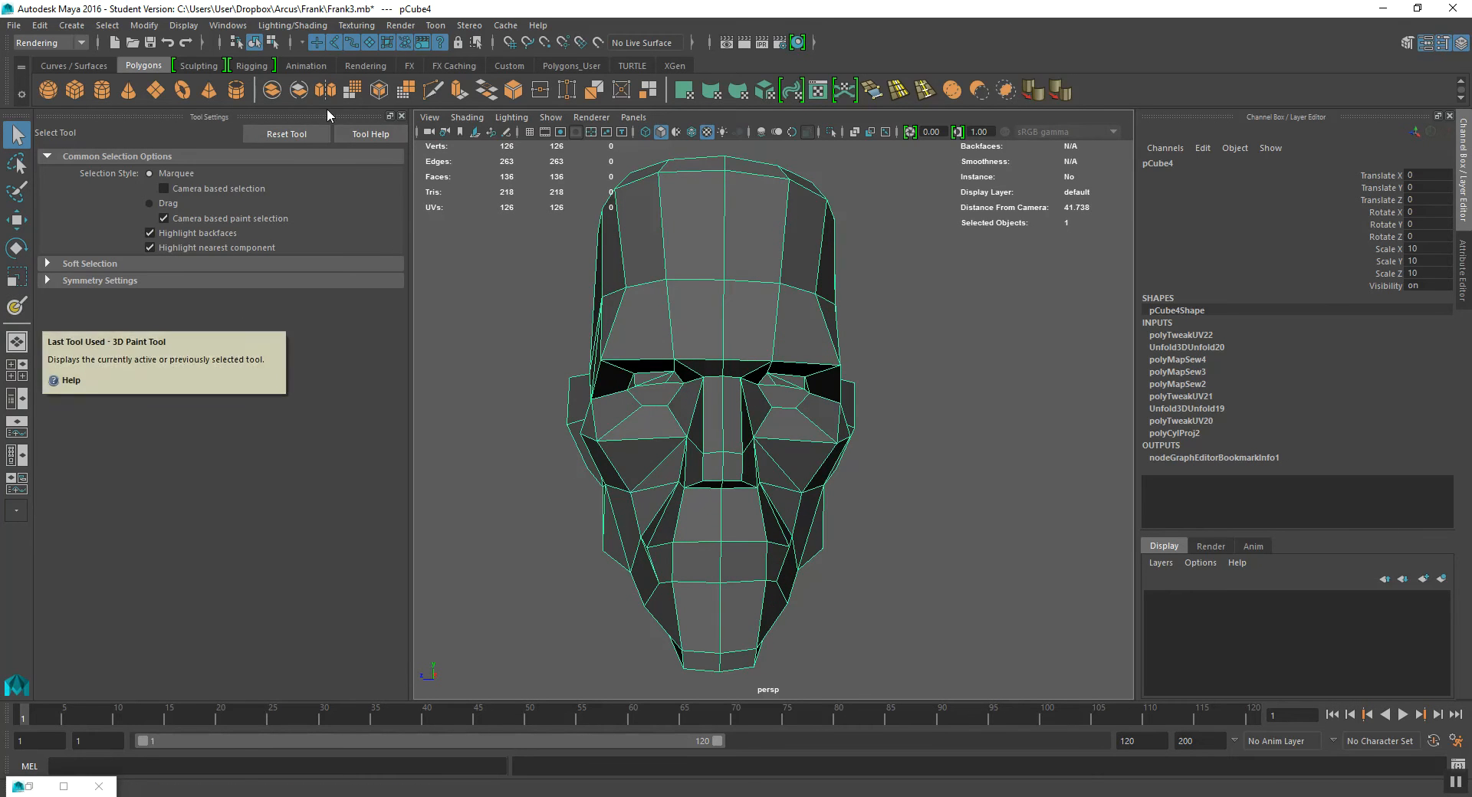
left_click(356, 25)
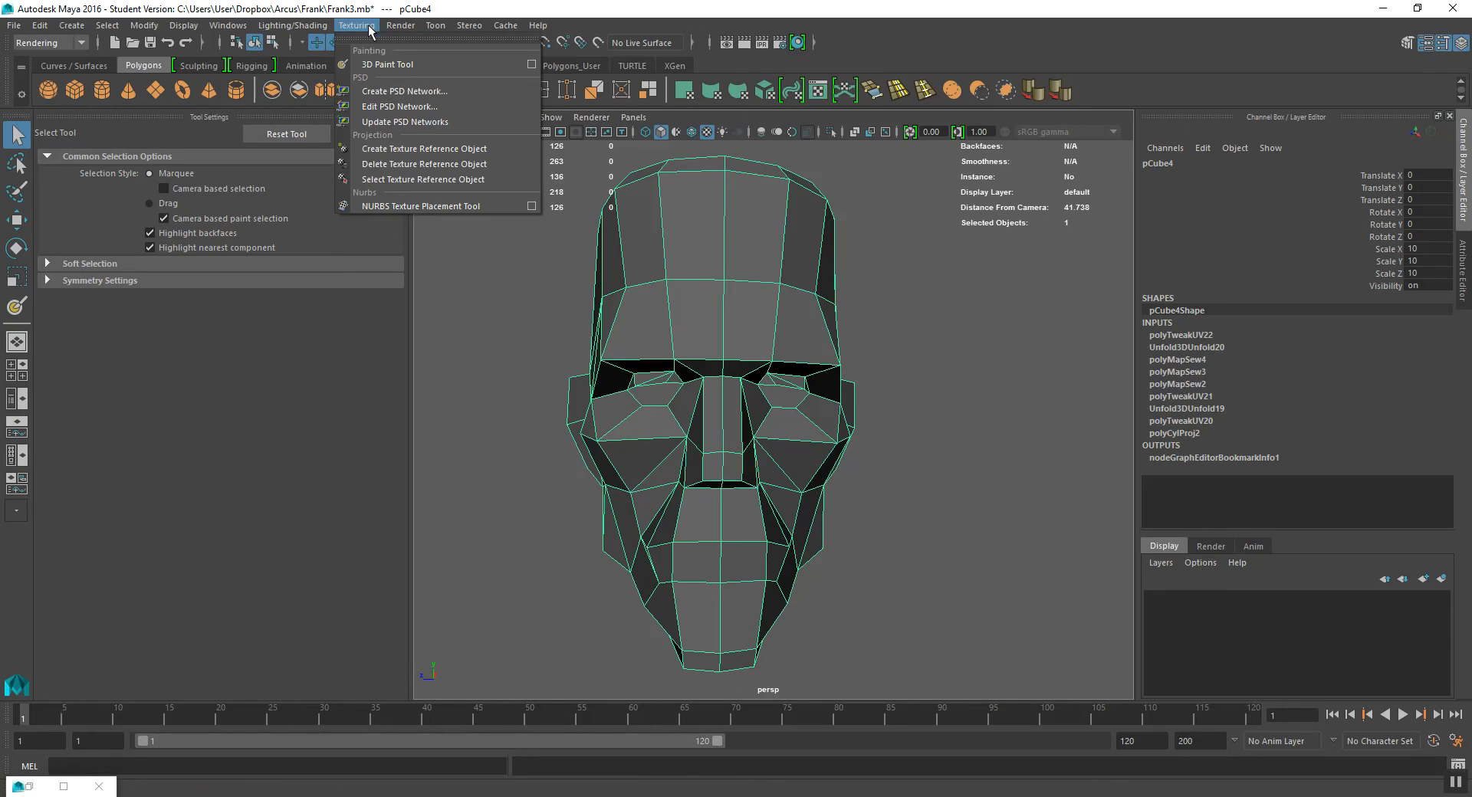
left_click(529, 64)
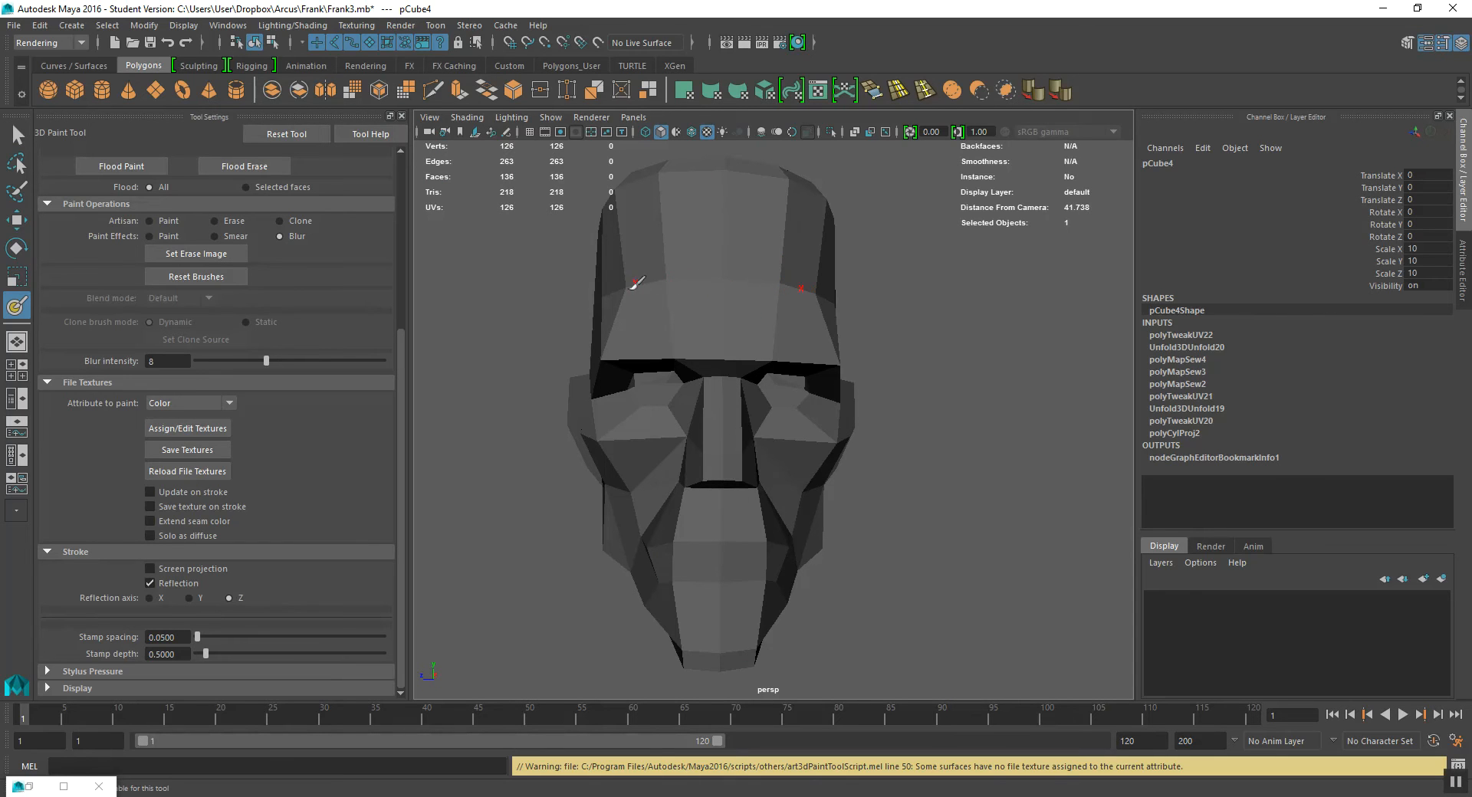
- Turn off stroke reflection, reset the 3D Paint Tool to its defaults and try a dab on the forehead
left_click(150, 582)
left_click_drag(402, 394, 411, 172)
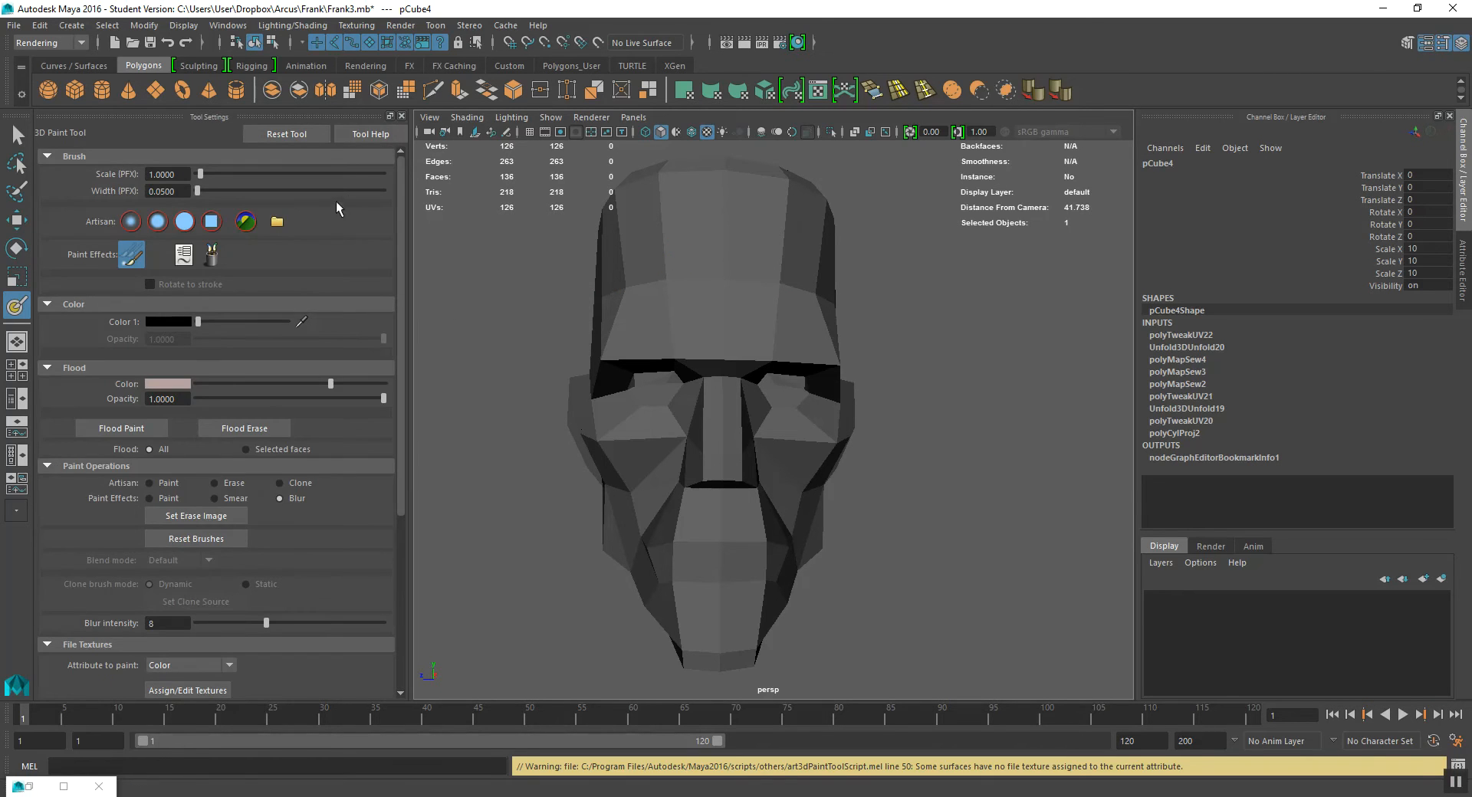
left_click(287, 134)
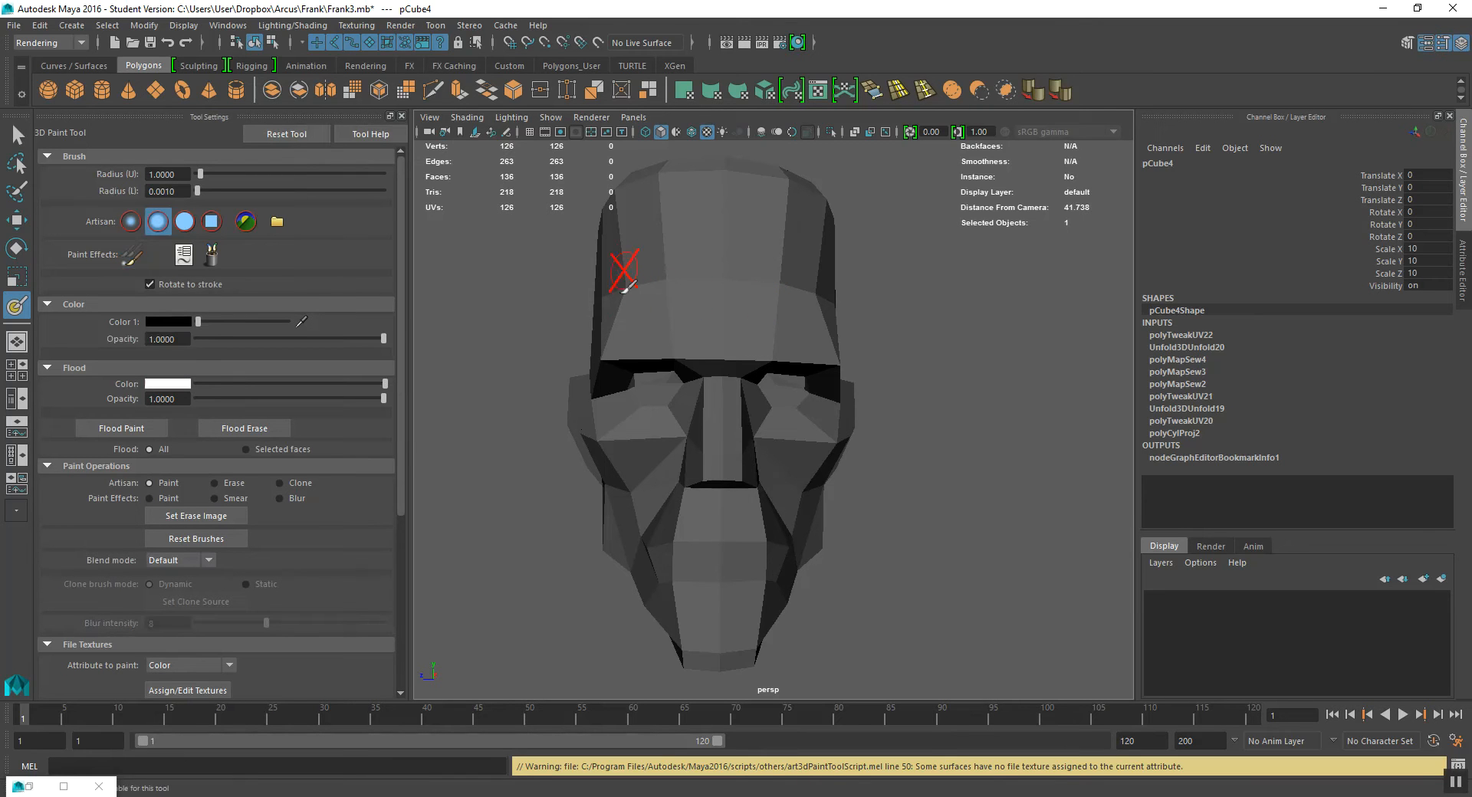
mouse_move(611, 297)
left_mouse_down("alt")
mouse_move(618, 319)
mouse_move(667, 316)
left_mouse_up("alt")
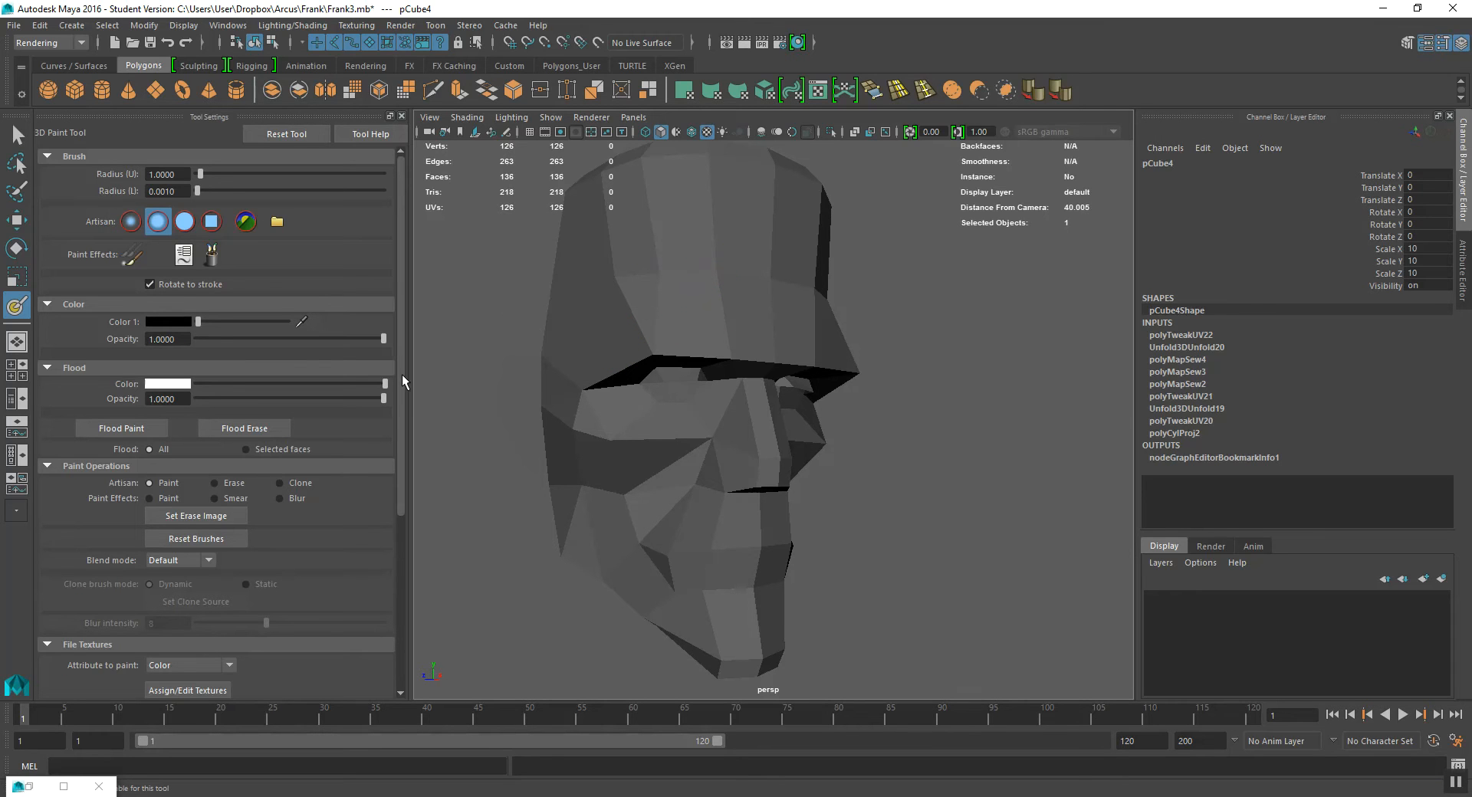
left_click(659, 305)
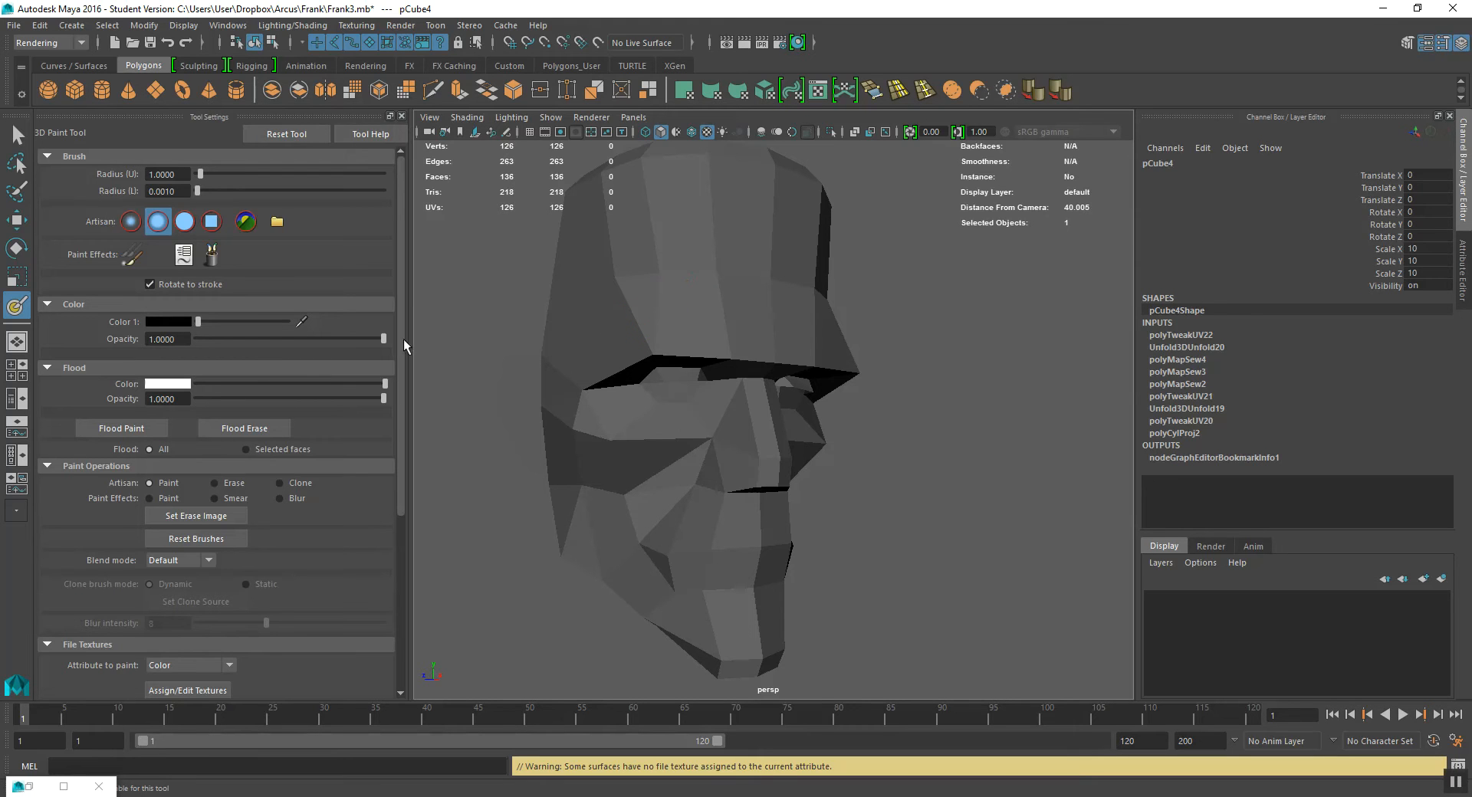
- Assign a 1024 by 1024 Maya IFF file texture to the head's Color attribute
left_click_drag(398, 339, 416, 531)
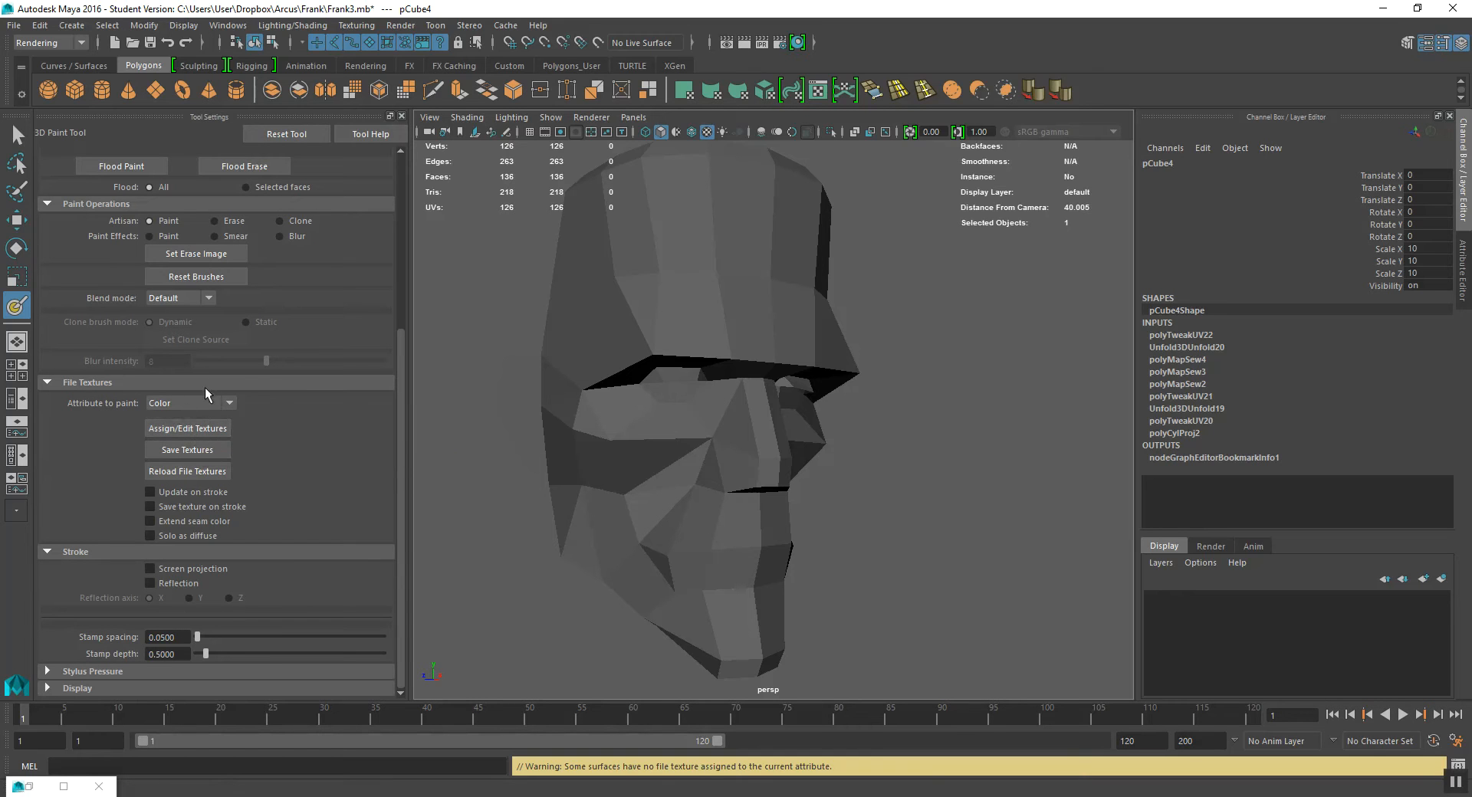
left_click(194, 431)
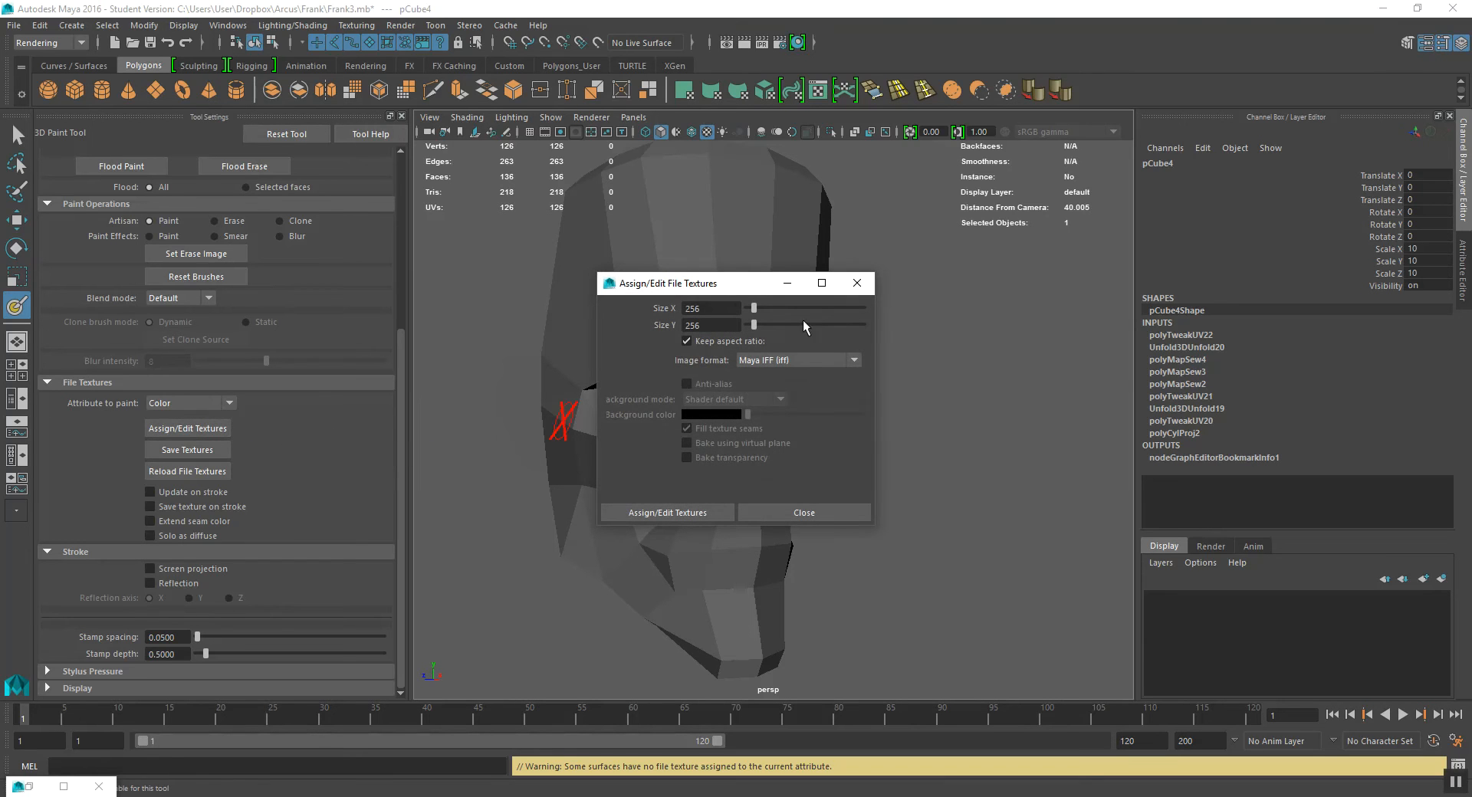
left_click_drag(742, 310, 682, 310)
type("1024")
key("Return")
left_click(841, 325)
double_click(711, 309)
type("1")
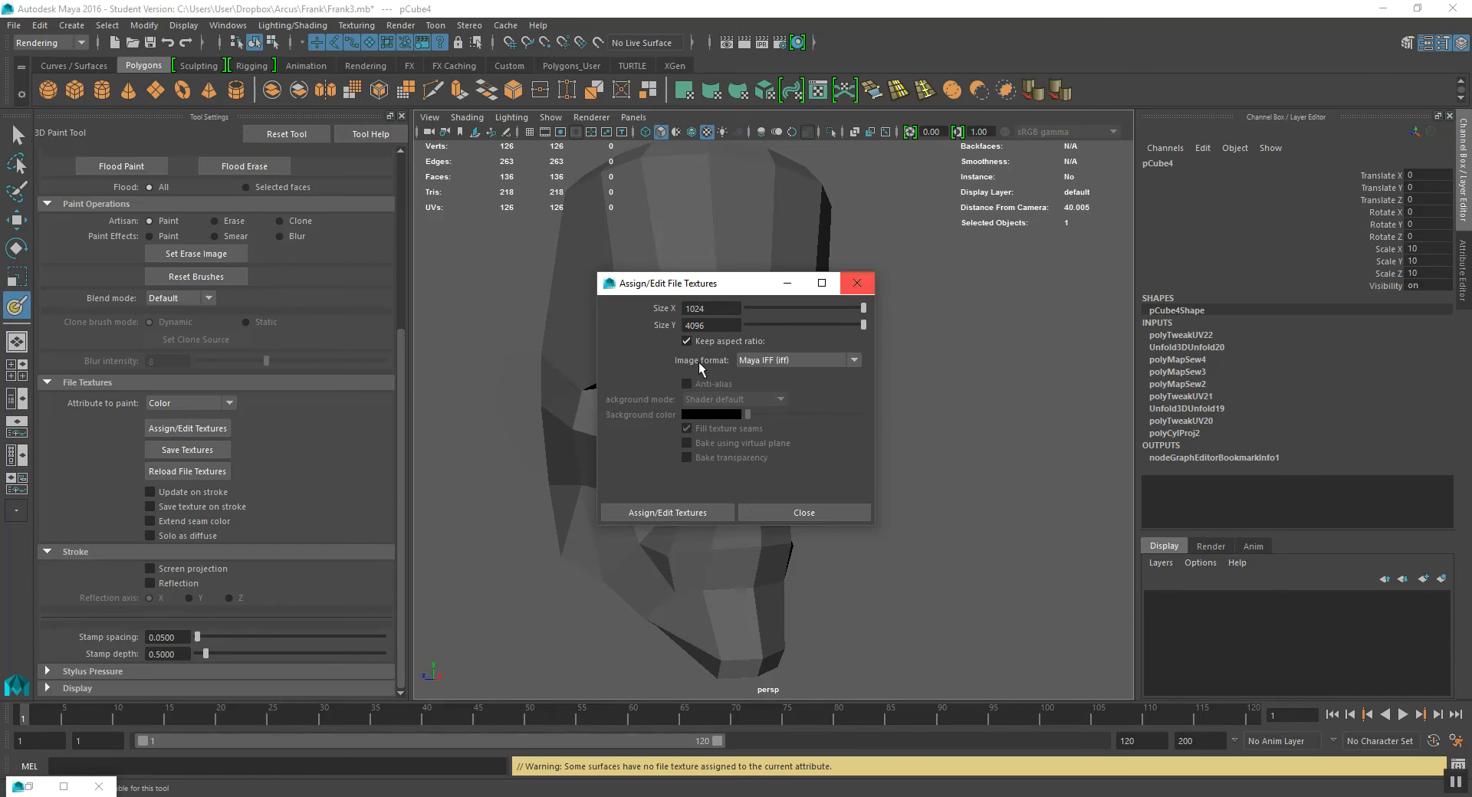
left_click(716, 326)
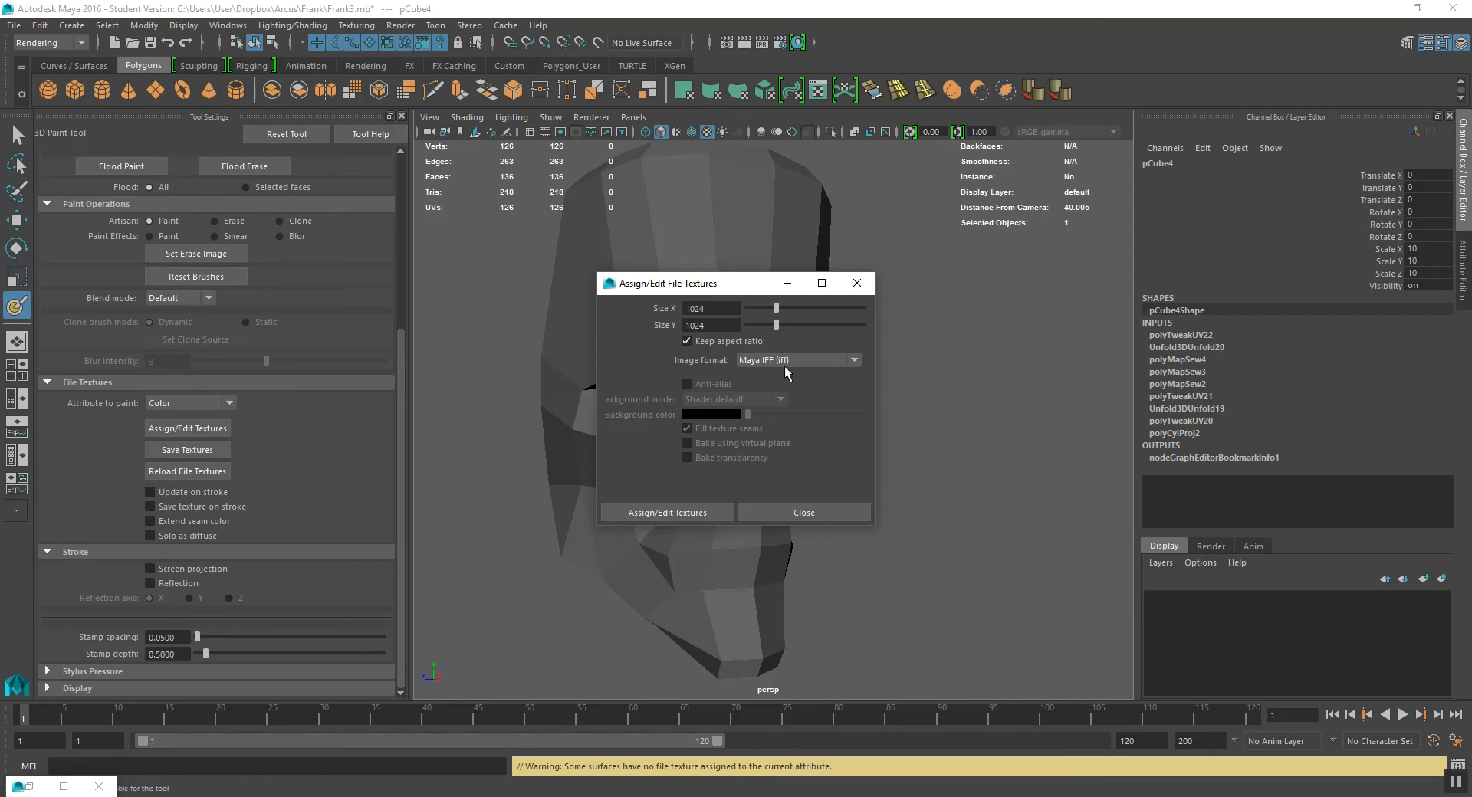
left_click(698, 513)
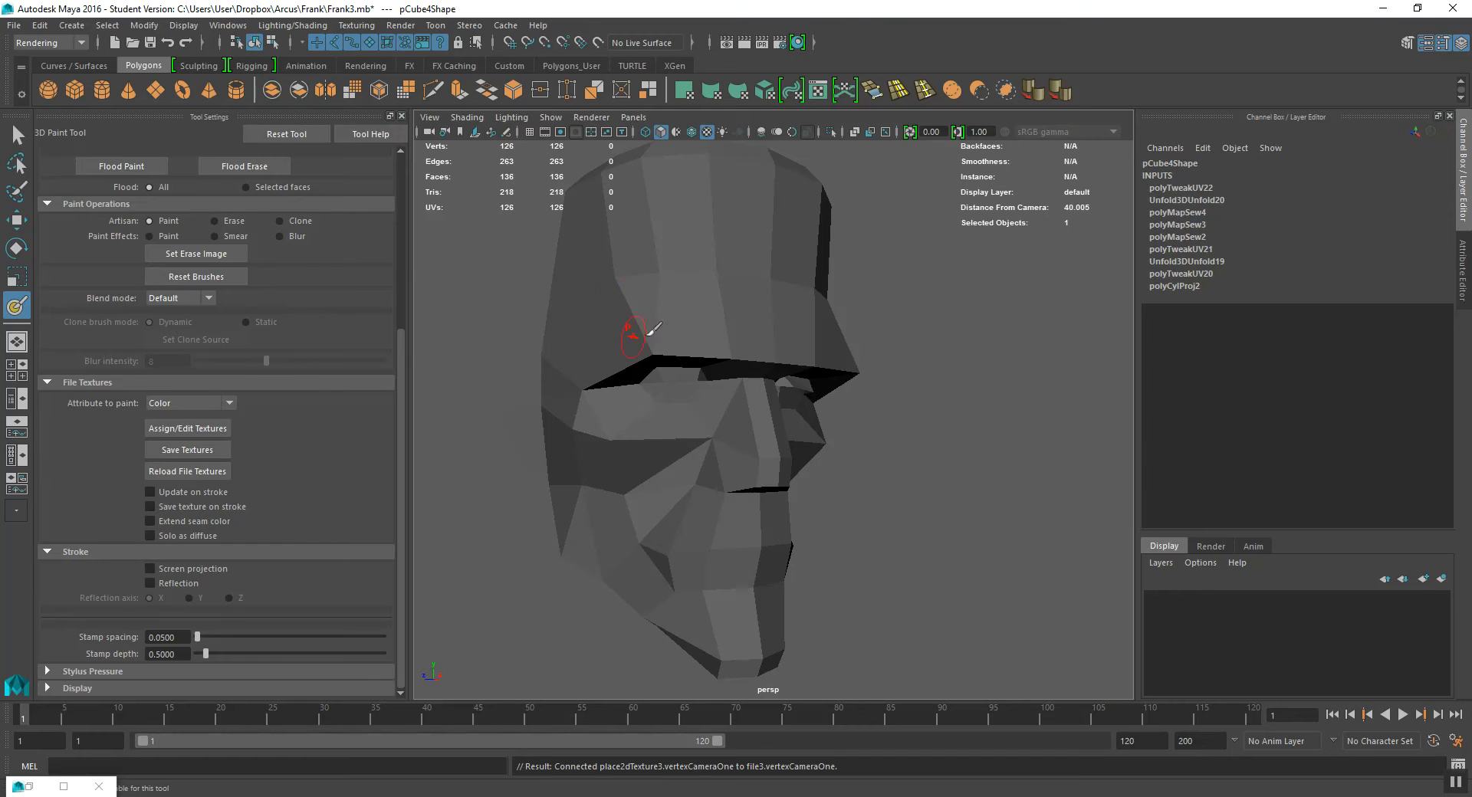
- Paint a black S on the forehead with the soft brush and a vertical stroke beside it with the solid brush
scroll(397, 379, "up", 5)
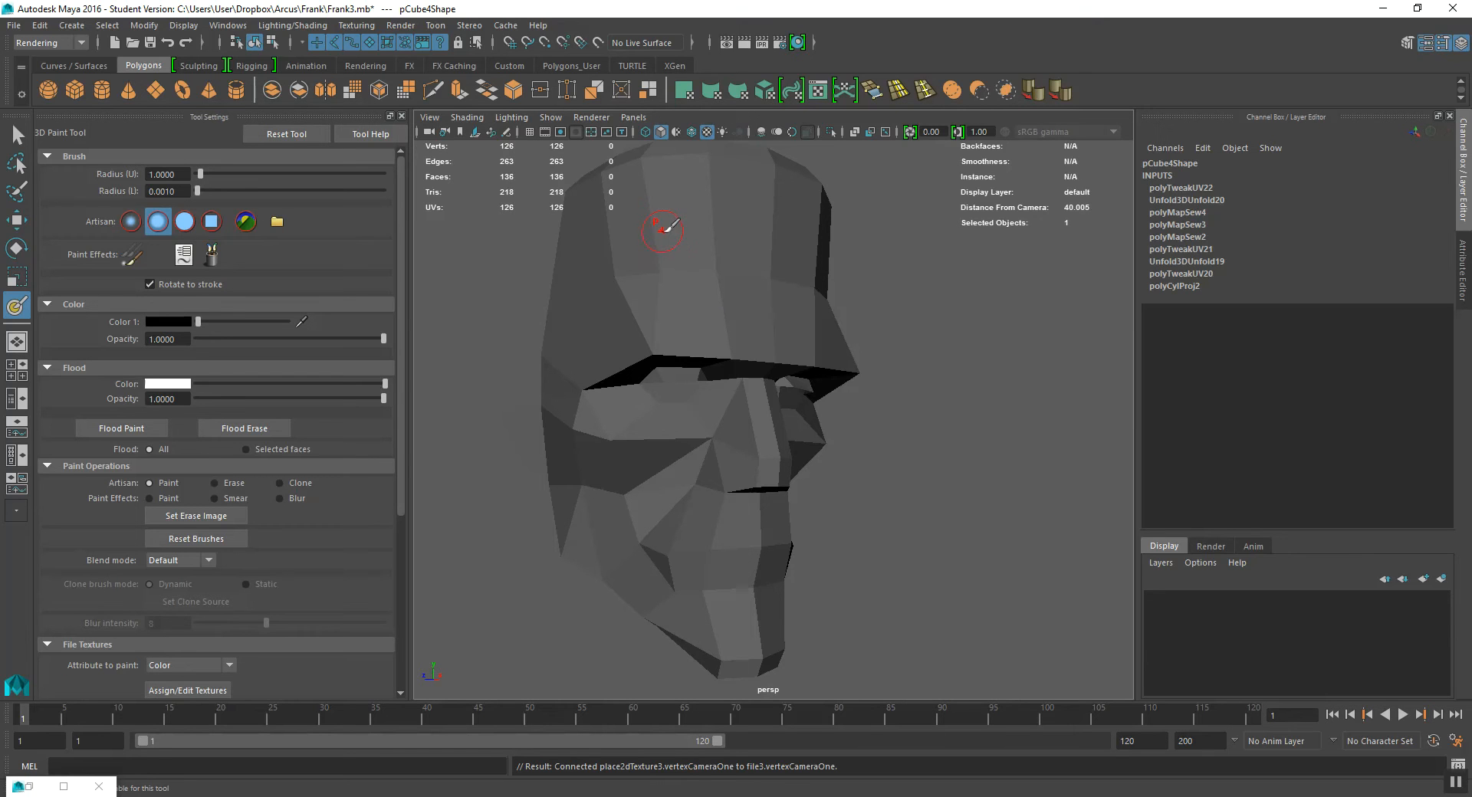
mouse_move(684, 201)
left_mouse_down()
mouse_move(634, 236)
mouse_move(684, 306)
mouse_move(617, 321)
left_mouse_up()
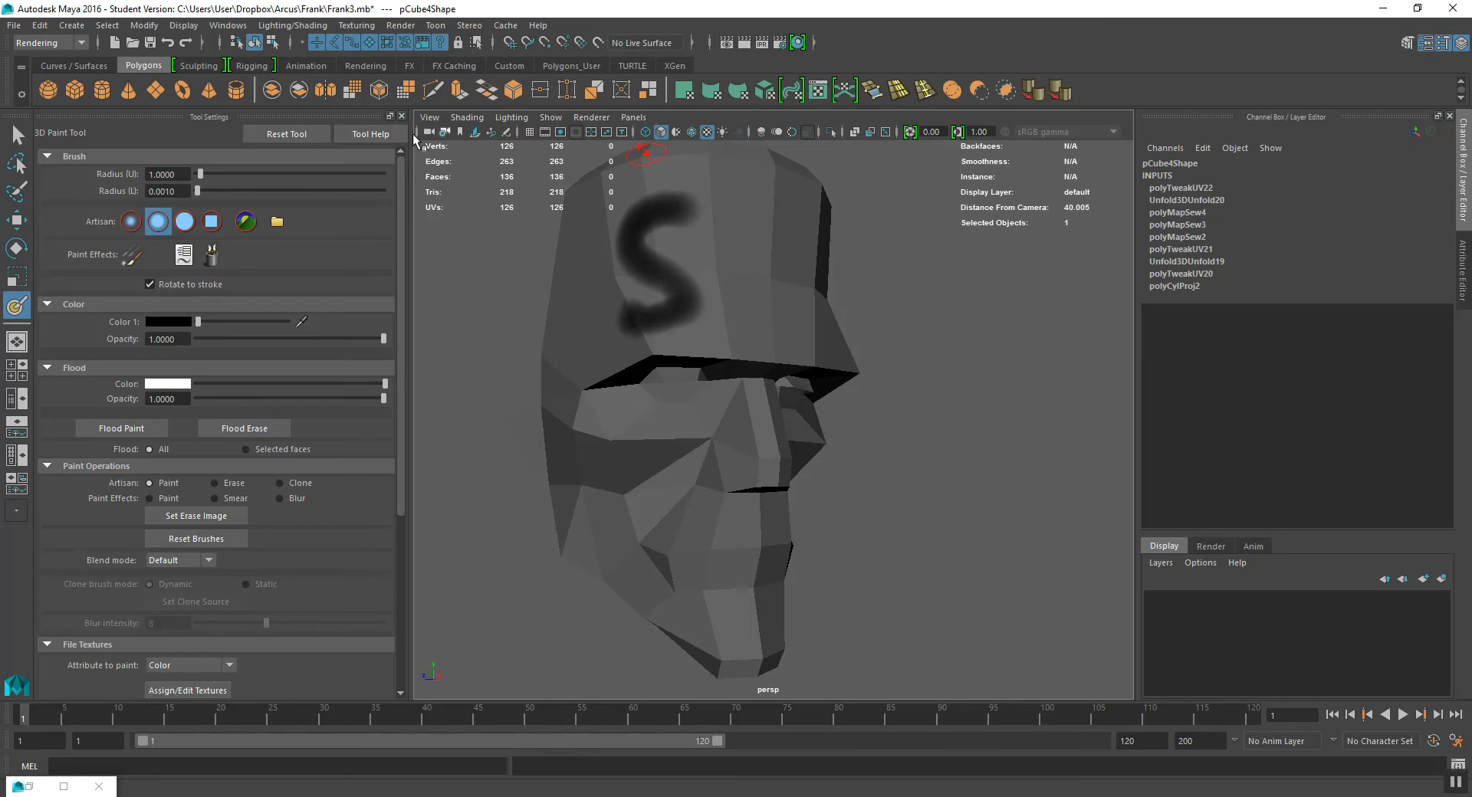
left_click(185, 222)
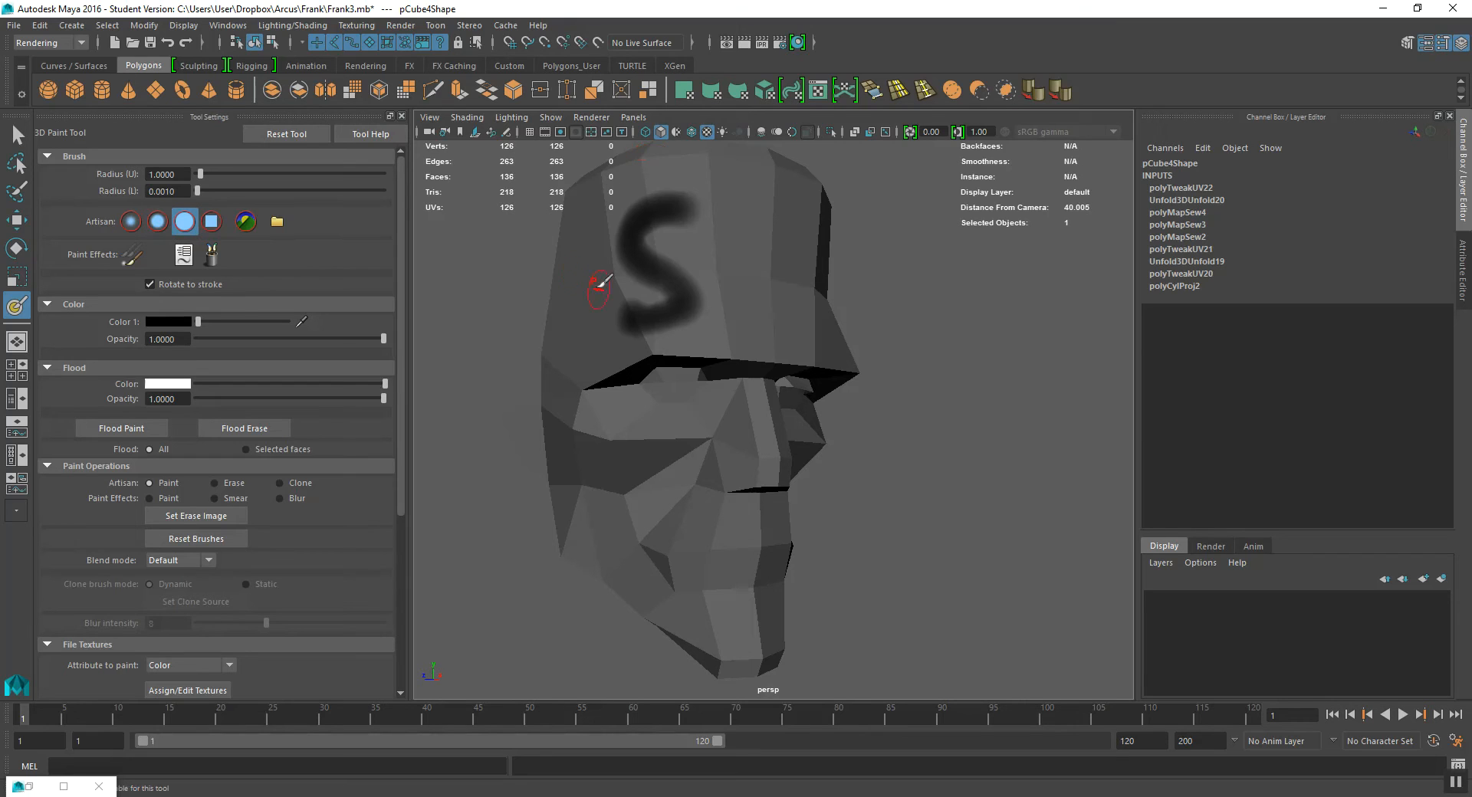
left_click_drag(603, 229, 602, 310)
mouse_move(516, 286)
left_mouse_down("alt")
mouse_move(522, 300)
mouse_move(624, 306)
mouse_move(515, 302)
left_mouse_up("alt")
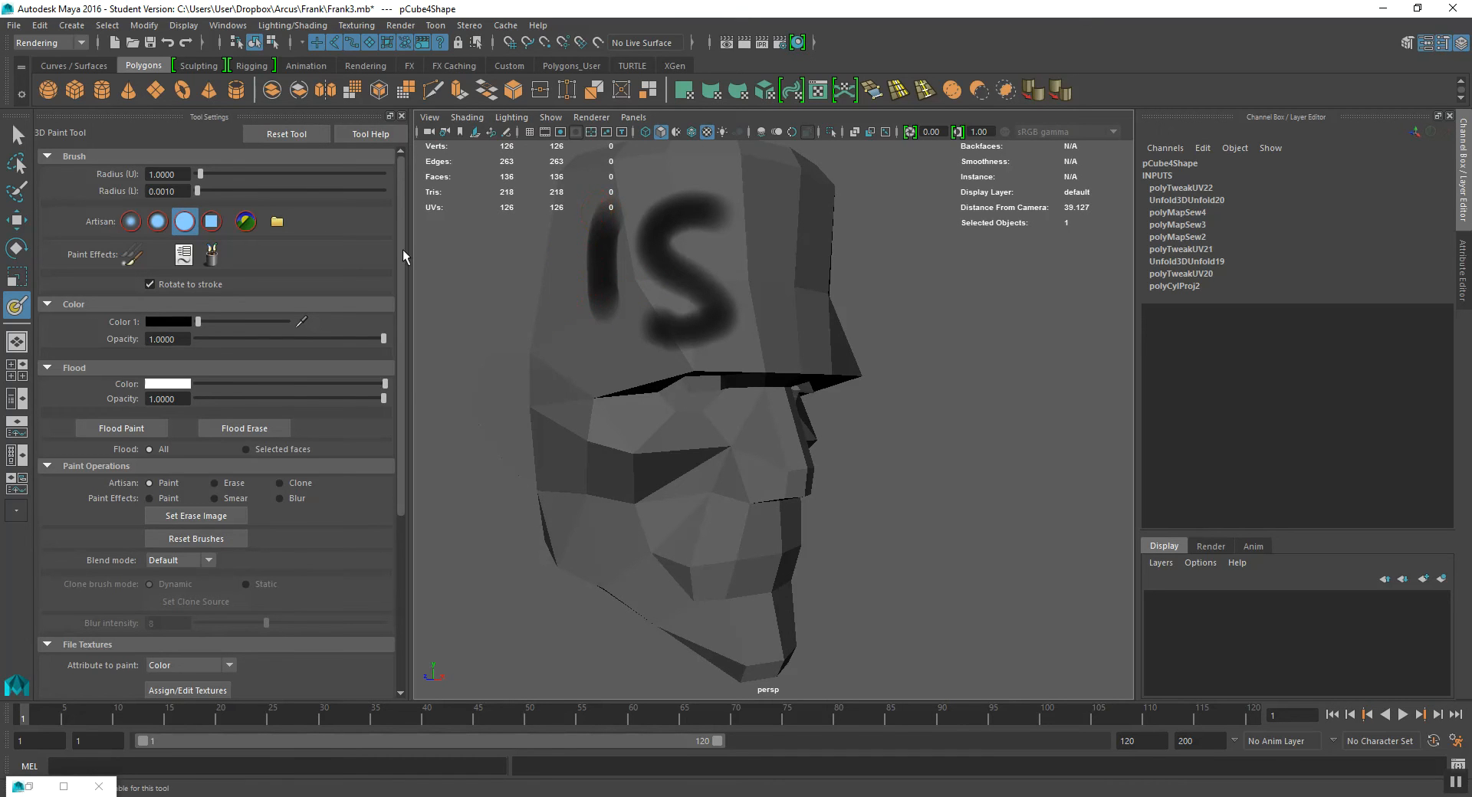
- Paint black squiggles across the forehead, temple and cheek with the Gaussian brush
left_click(132, 222)
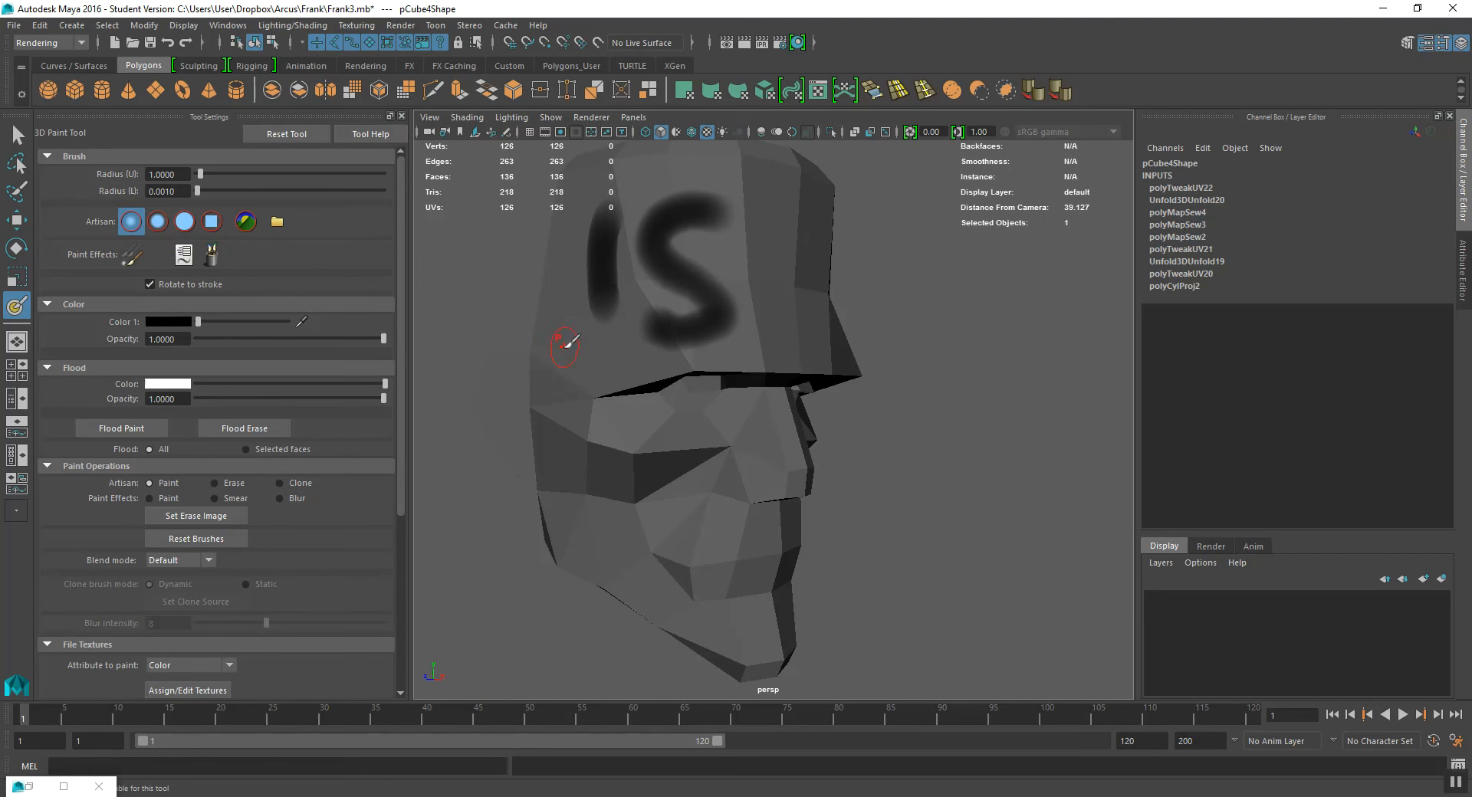
mouse_move(568, 247)
left_mouse_down()
mouse_move(546, 306)
mouse_move(570, 347)
mouse_move(566, 383)
mouse_move(610, 379)
mouse_move(651, 331)
mouse_move(557, 335)
mouse_move(576, 236)
mouse_move(601, 203)
mouse_move(566, 184)
mouse_move(606, 303)
mouse_move(676, 165)
mouse_move(717, 198)
mouse_move(735, 172)
mouse_move(696, 247)
left_mouse_up()
left_click_drag(716, 295, 694, 305)
left_click_drag(624, 368, 659, 345, "alt")
mouse_move(587, 398)
left_mouse_down()
mouse_move(655, 479)
mouse_move(749, 463)
mouse_move(821, 414)
mouse_move(682, 384)
mouse_move(628, 403)
mouse_move(693, 449)
mouse_move(674, 384)
mouse_move(570, 396)
mouse_move(616, 308)
left_mouse_up()
mouse_move(723, 263)
left_mouse_down("alt")
mouse_move(639, 276)
mouse_move(654, 269)
left_mouse_up("alt")
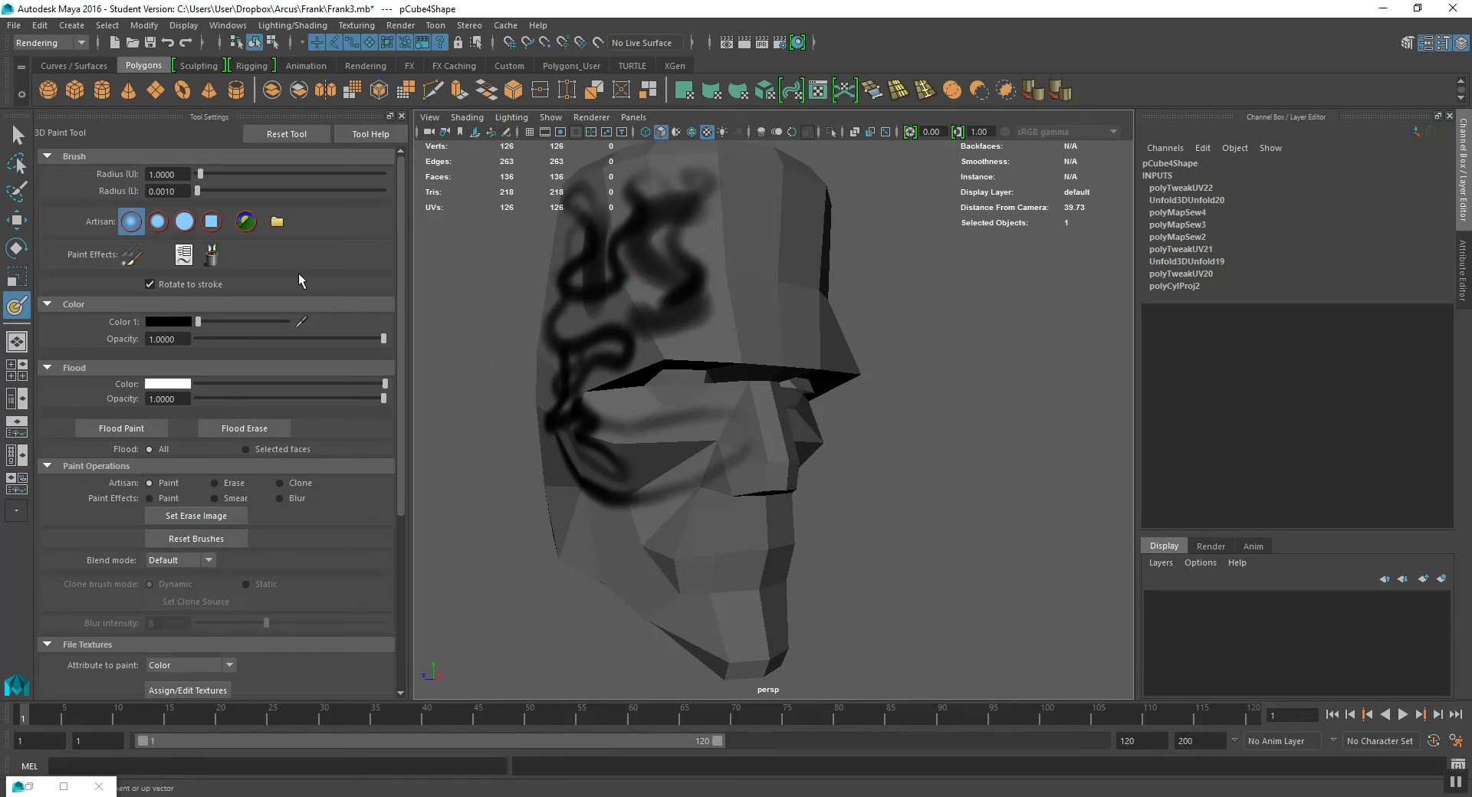
- Paint a curving black stroke over the cheek and jaw with the square brush
left_click(211, 222)
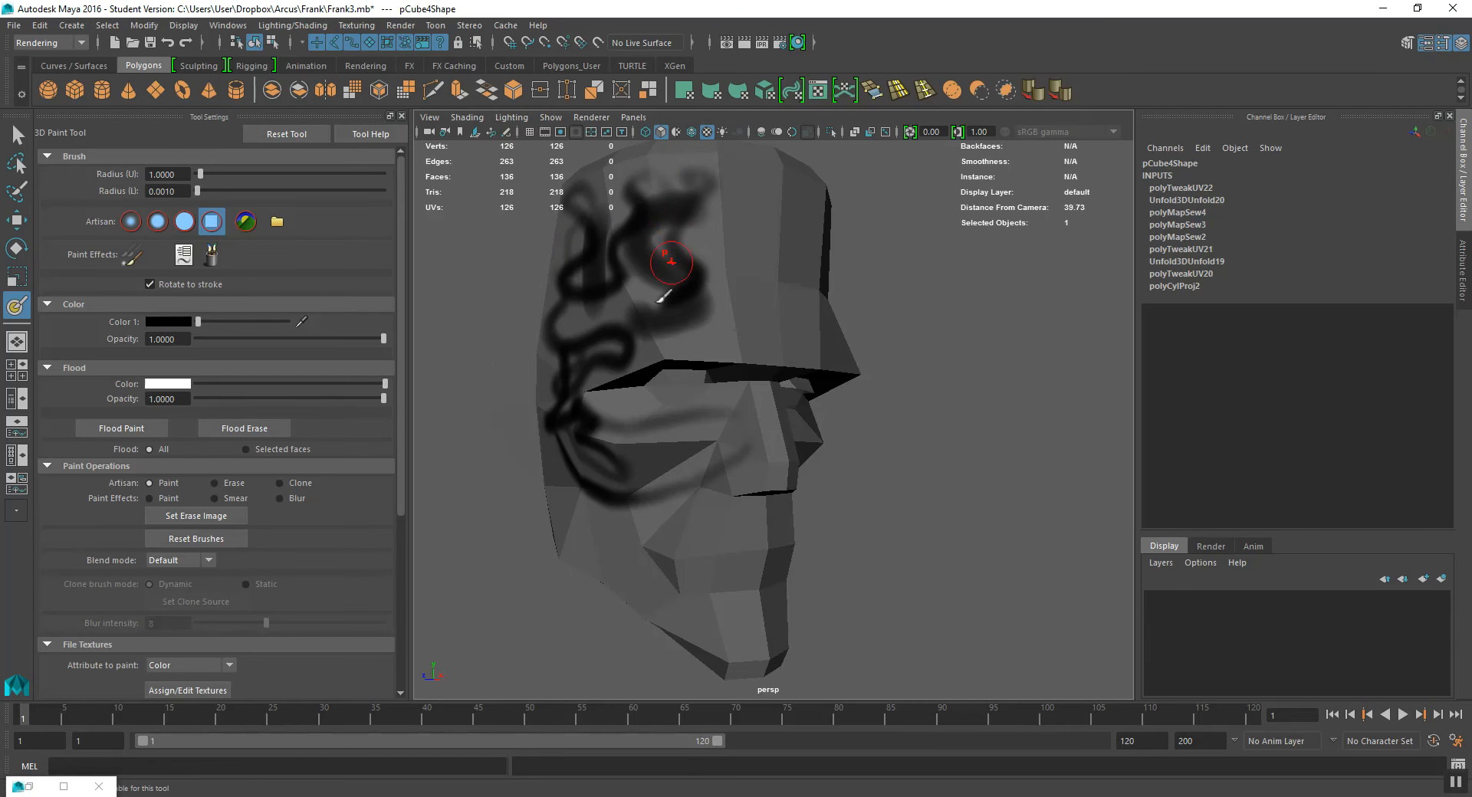
mouse_move(601, 329)
left_mouse_down("alt")
mouse_move(647, 289)
mouse_move(576, 395)
mouse_move(564, 446)
mouse_move(641, 482)
mouse_move(713, 453)
mouse_move(673, 558)
mouse_move(716, 530)
left_mouse_up("alt")
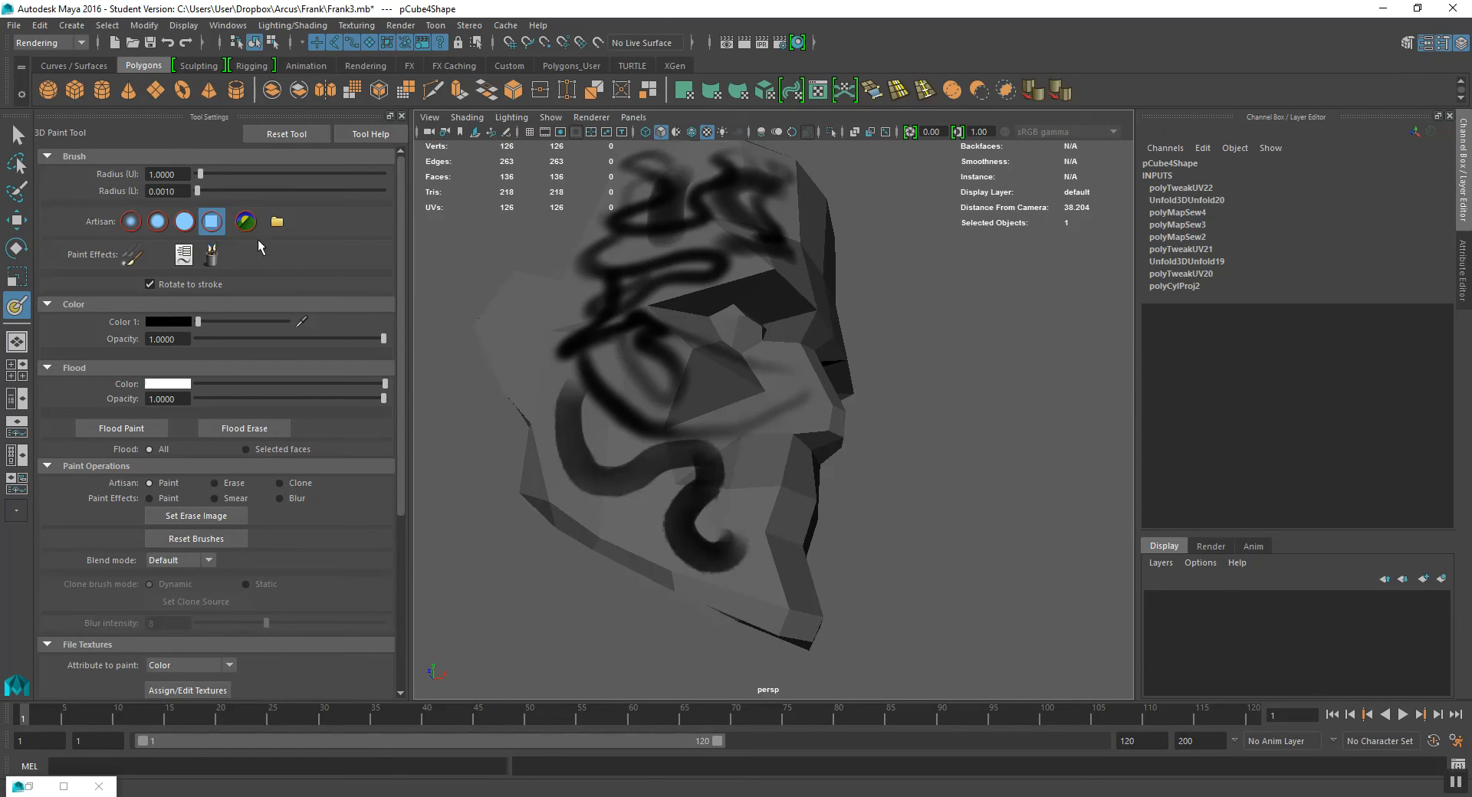
left_click(191, 222)
left_click(213, 223)
- Set the flood color to a muted reddish grey (H 360, S 0.124, V 0.506) and flood paint the whole head
left_click_drag(305, 383, 286, 383)
left_click(181, 381)
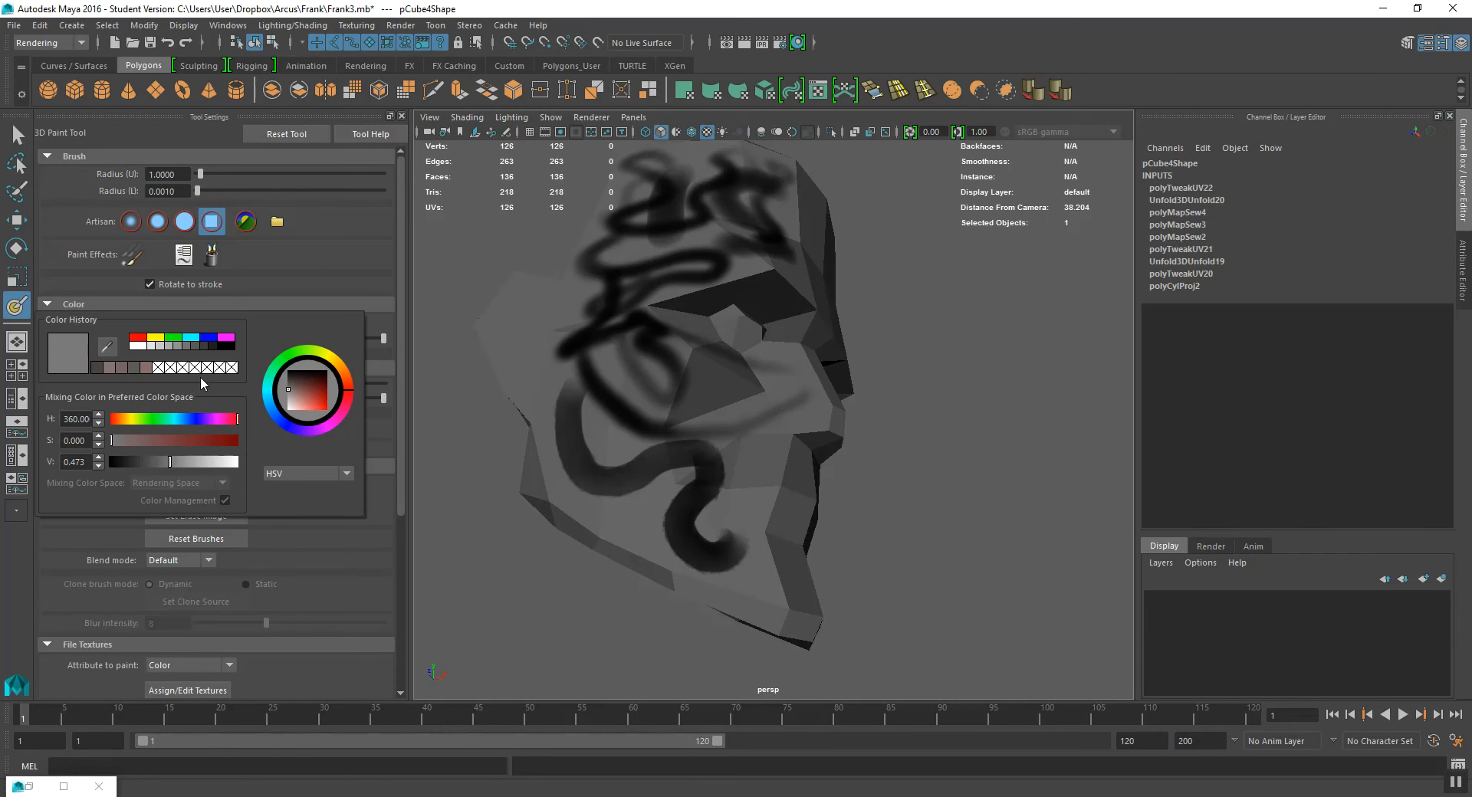
left_click(109, 369)
left_click(98, 369)
left_click(110, 368)
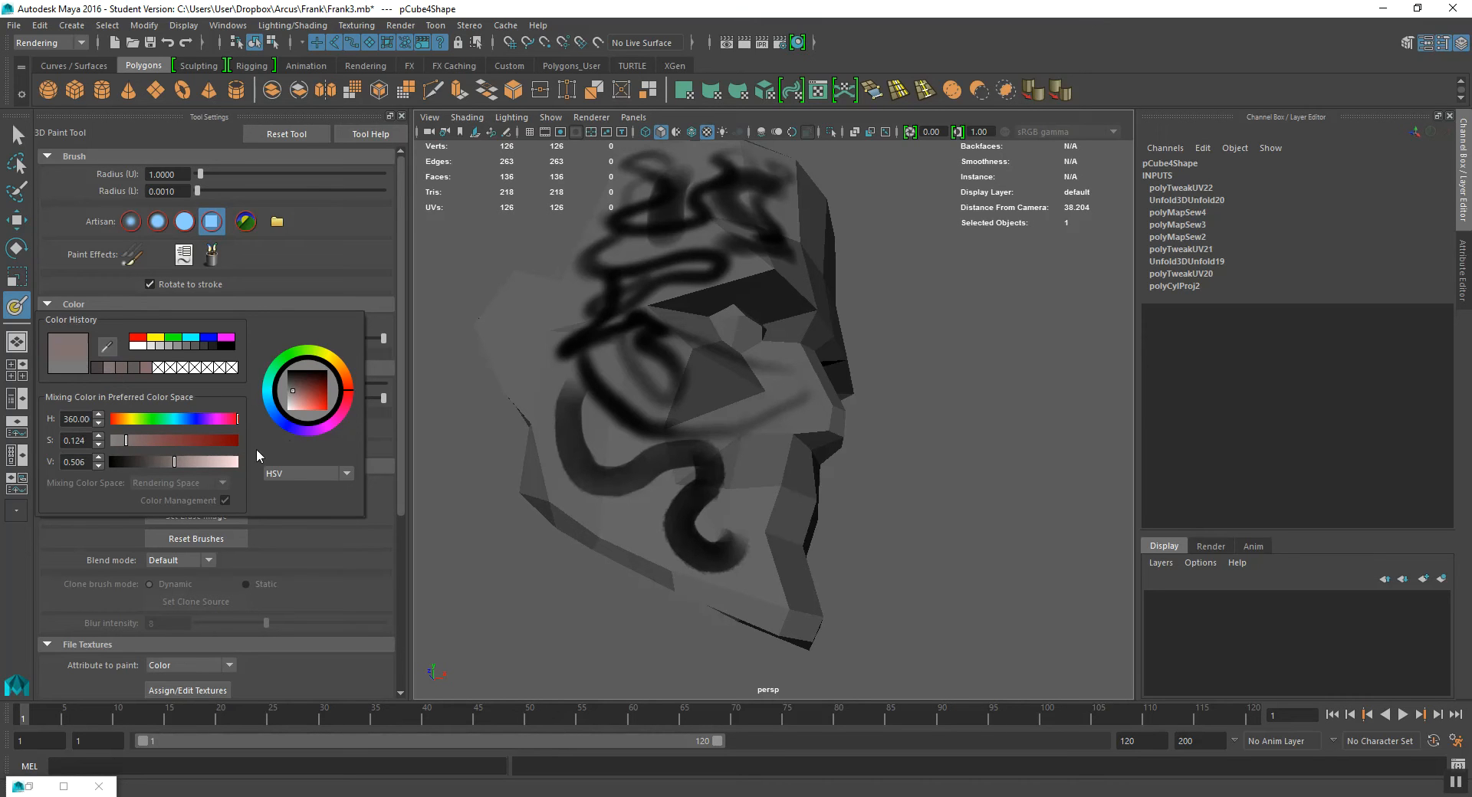
left_click(139, 427)
left_click_drag(755, 374, 671, 418, "alt")
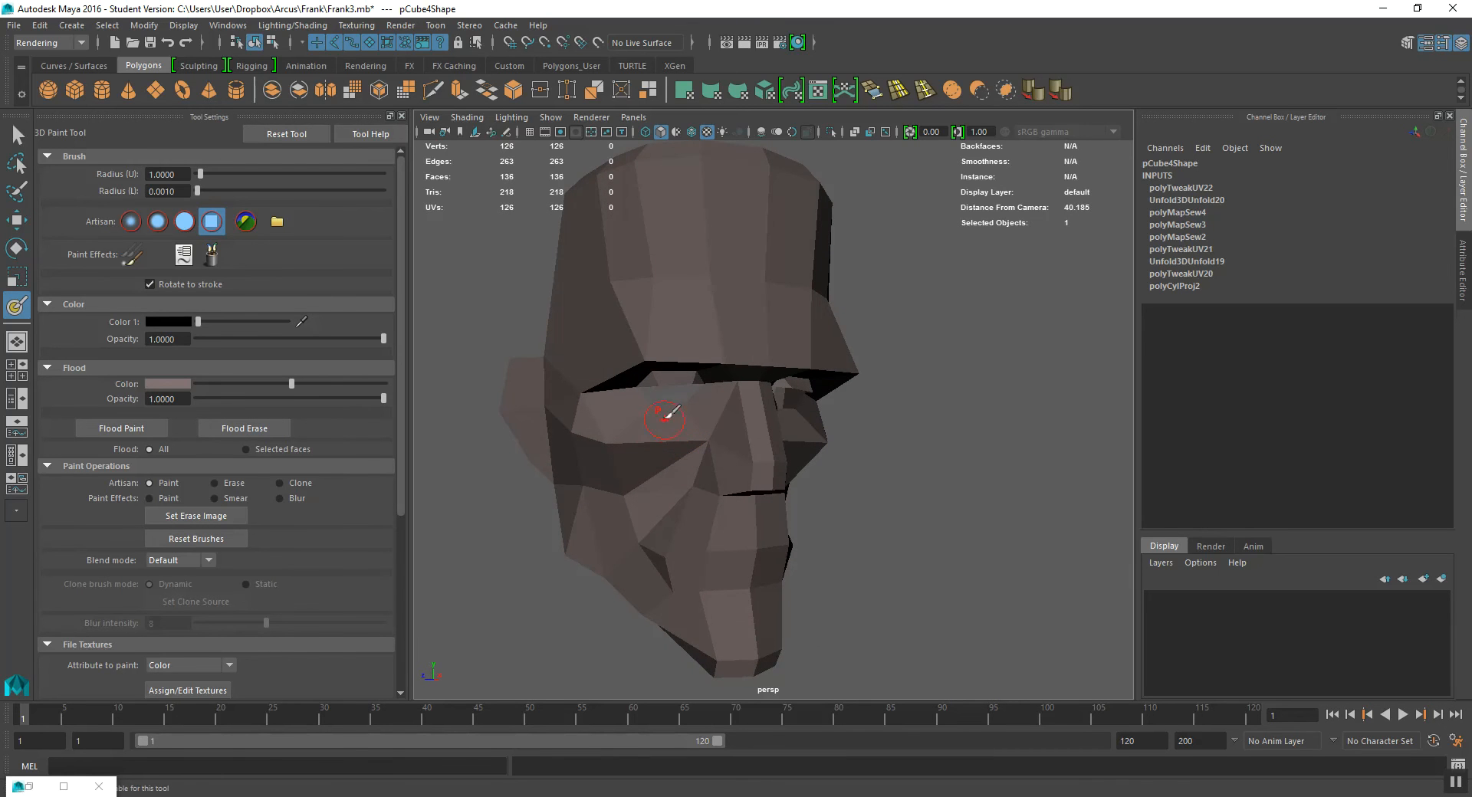
- Switch the paint operation from Artisan to Paint Effects Paint
left_click_drag(402, 415, 394, 448)
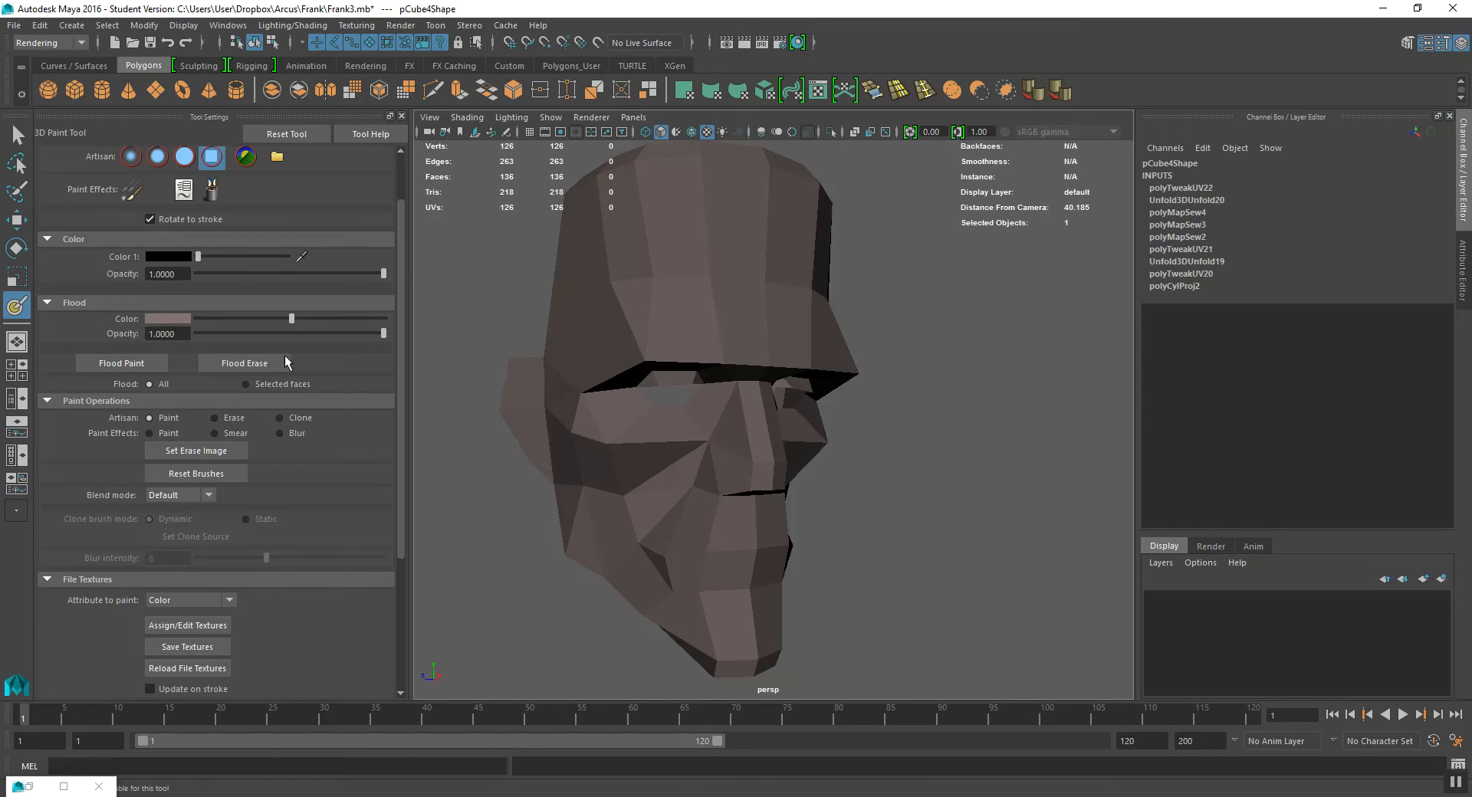
left_click_drag(690, 338, 644, 362, "alt")
mouse_move(651, 431)
left_mouse_down("alt")
mouse_move(591, 453)
mouse_move(486, 437)
left_mouse_up("alt")
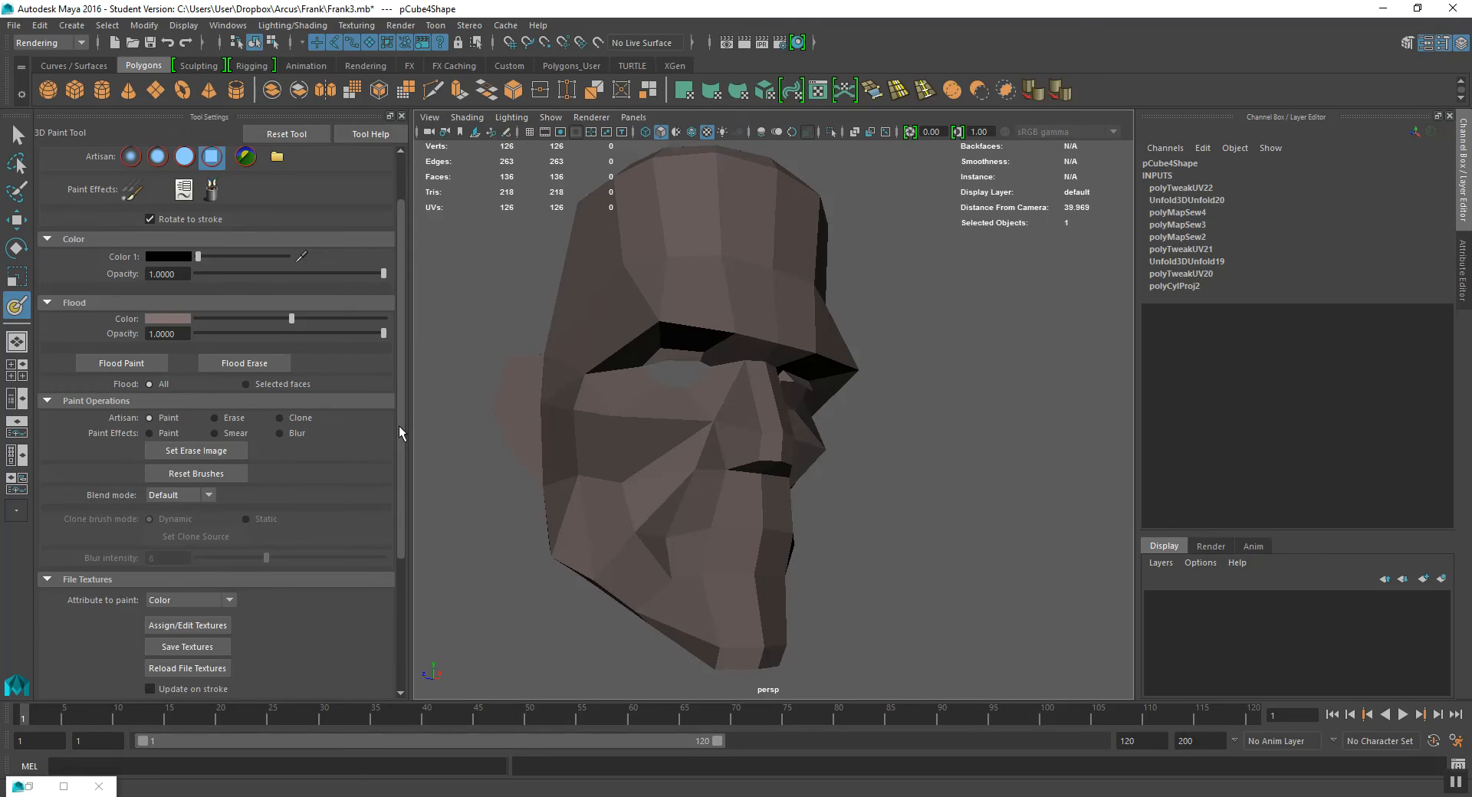
scroll(391, 425, "up", 3)
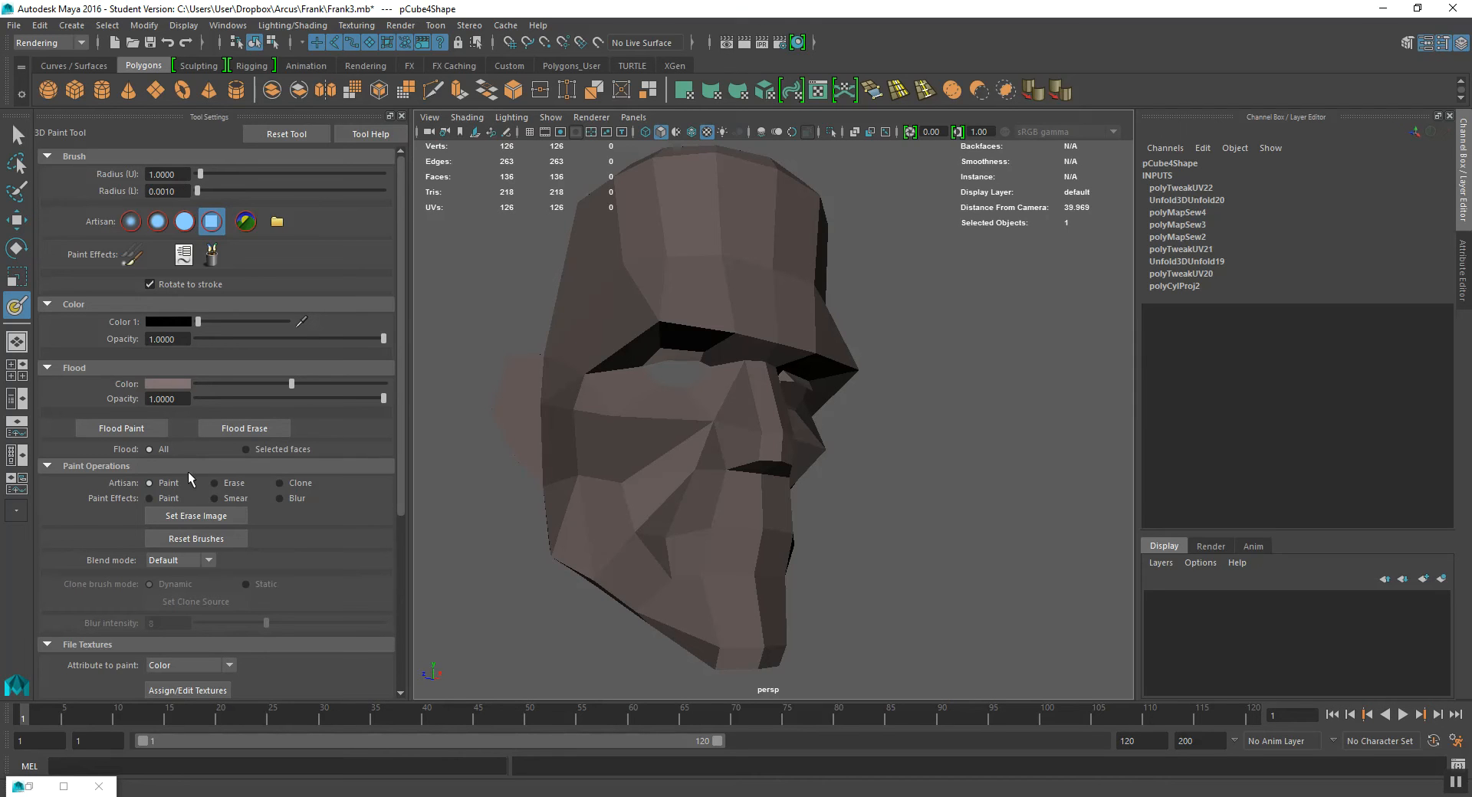
left_click(150, 498)
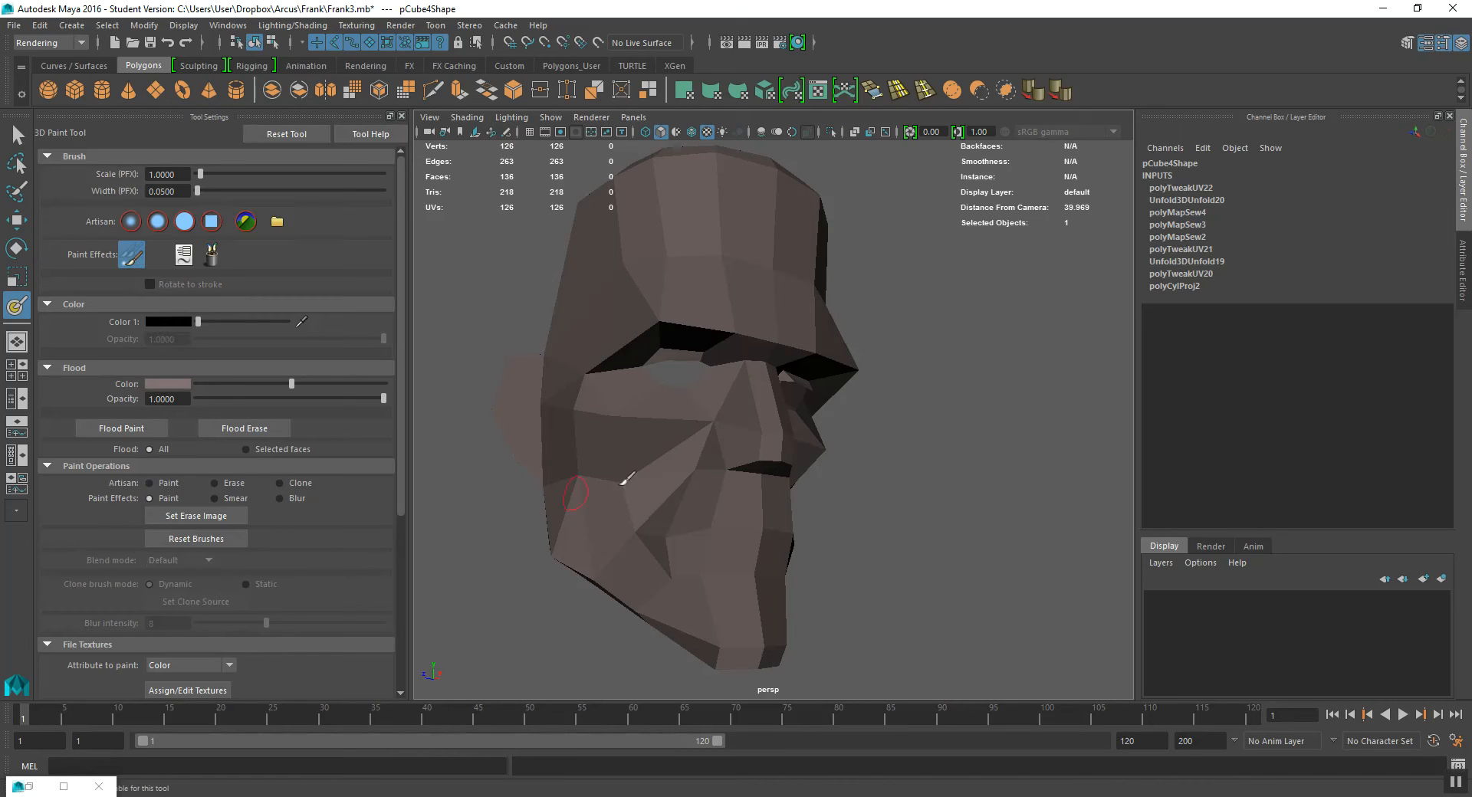
left_click_drag(635, 404, 649, 425, "alt")
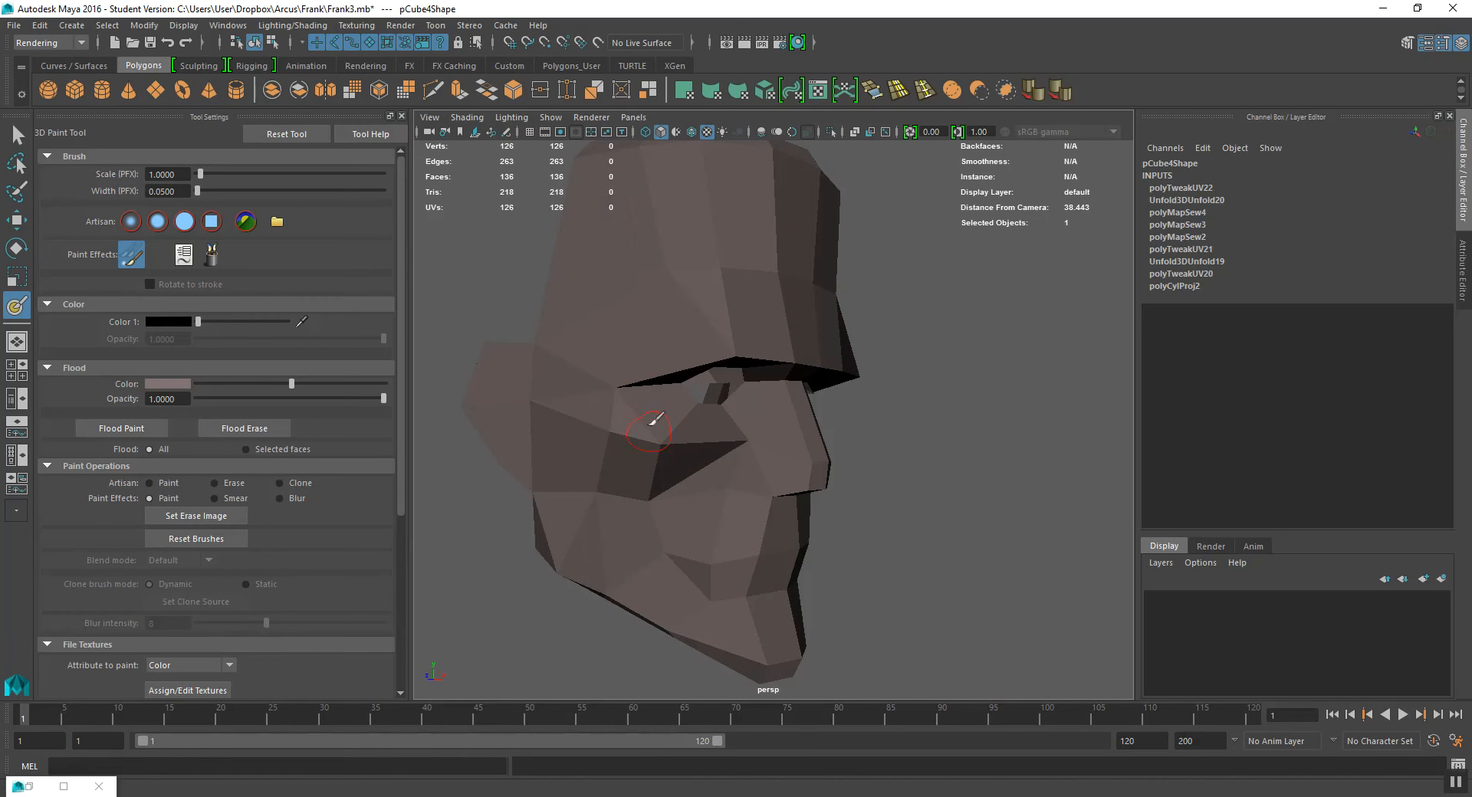
- Try out black squiggles on the forehead with the Paint Effects brush, and undo them
mouse_move(611, 284)
left_mouse_down()
mouse_move(603, 317)
mouse_move(658, 332)
mouse_move(685, 225)
mouse_move(730, 263)
mouse_move(632, 203)
mouse_move(608, 280)
mouse_move(621, 300)
mouse_move(602, 316)
mouse_move(706, 311)
mouse_move(701, 288)
mouse_move(709, 322)
mouse_move(621, 299)
mouse_move(595, 240)
mouse_move(689, 205)
mouse_move(648, 182)
mouse_move(613, 270)
mouse_move(563, 299)
mouse_move(587, 334)
mouse_move(593, 315)
left_mouse_up()
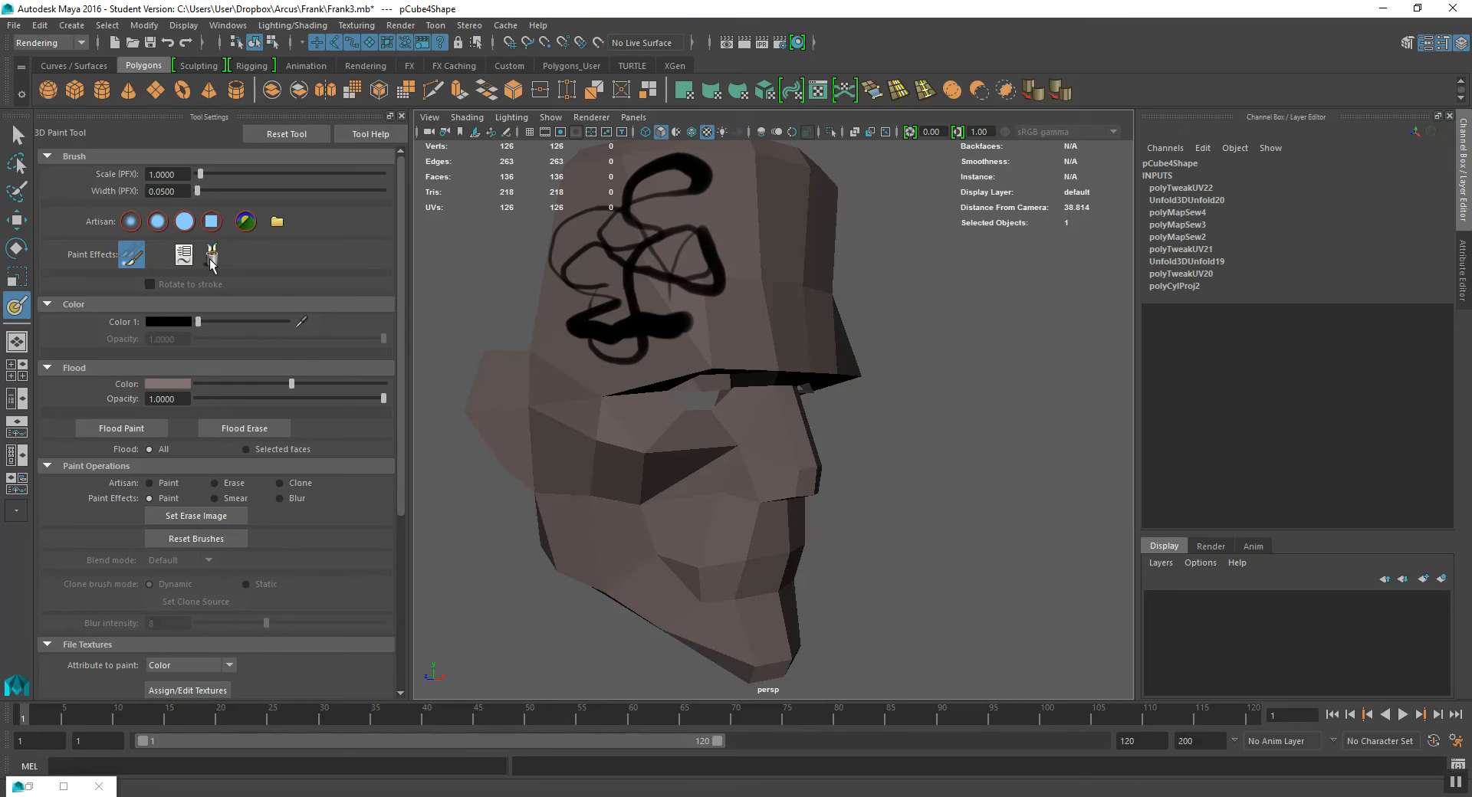
left_click_drag(608, 318, 641, 295, "alt")
key("ctrl+z")
key("ctrl+z")
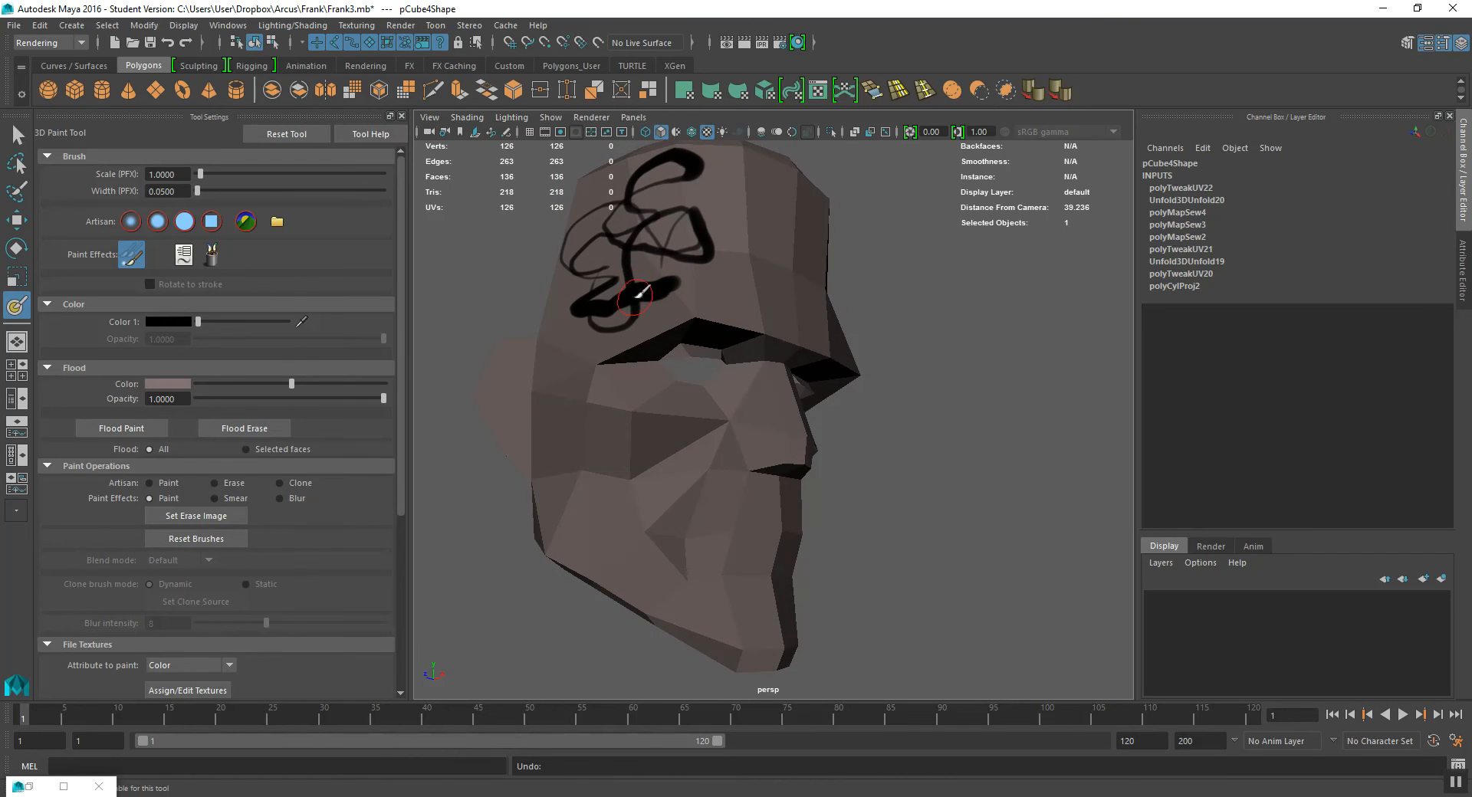
key("ctrl+z")
key("ctrl+z")
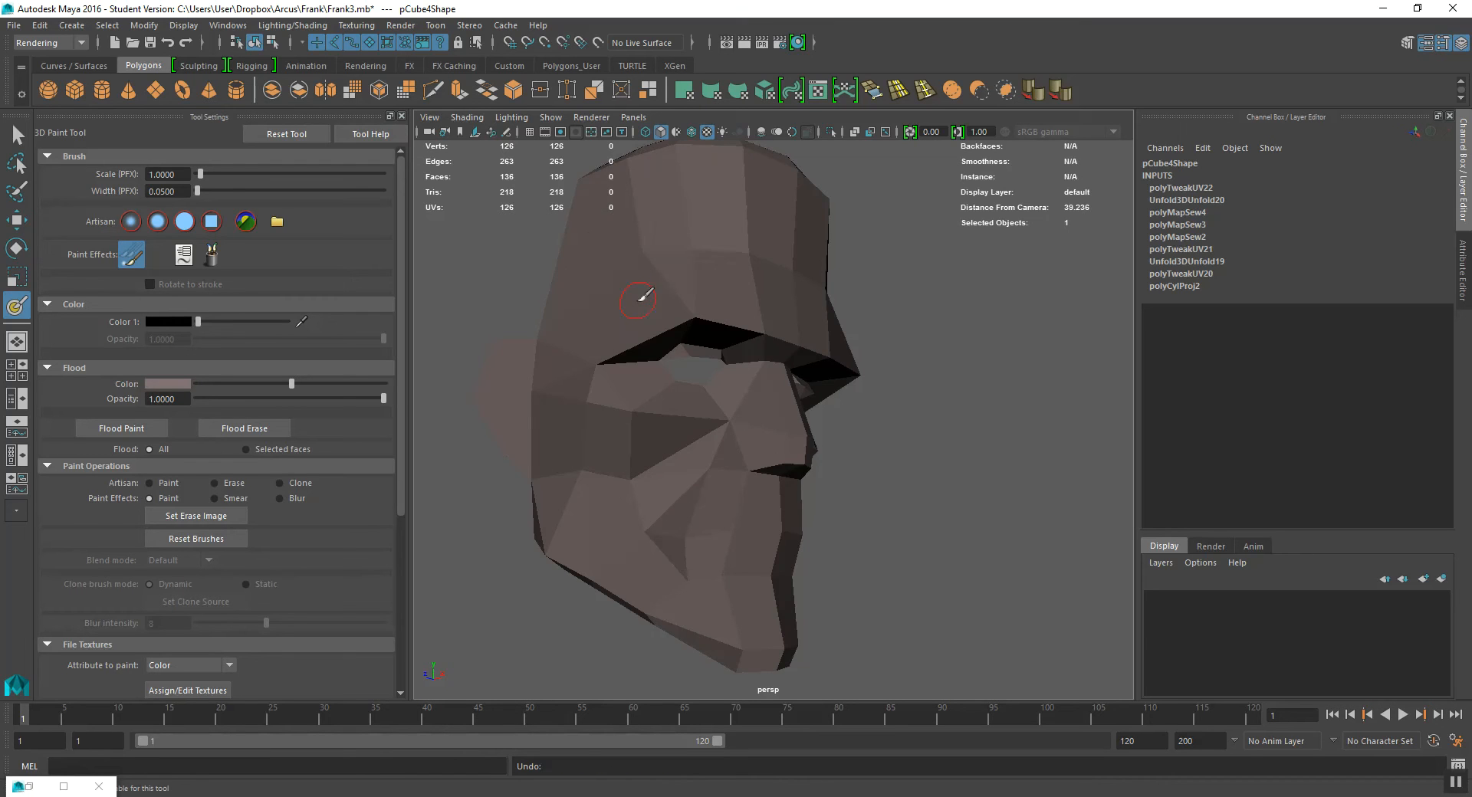
- Paint black lines around the eye, along the nostril and across the mouth on one side of the face, adjusting the brush scale
mouse_move(664, 373)
left_mouse_down("alt")
mouse_move(647, 361)
mouse_move(637, 398)
mouse_move(611, 384)
mouse_move(641, 401)
mouse_move(700, 368)
mouse_move(656, 410)
mouse_move(657, 377)
mouse_move(730, 427)
mouse_move(741, 439)
mouse_move(718, 451)
mouse_move(745, 466)
mouse_move(745, 426)
mouse_move(754, 457)
mouse_move(713, 506)
mouse_move(788, 513)
left_mouse_up("alt")
mouse_move(673, 511)
left_mouse_down("alt")
mouse_move(651, 516)
mouse_move(765, 525)
left_mouse_up("alt")
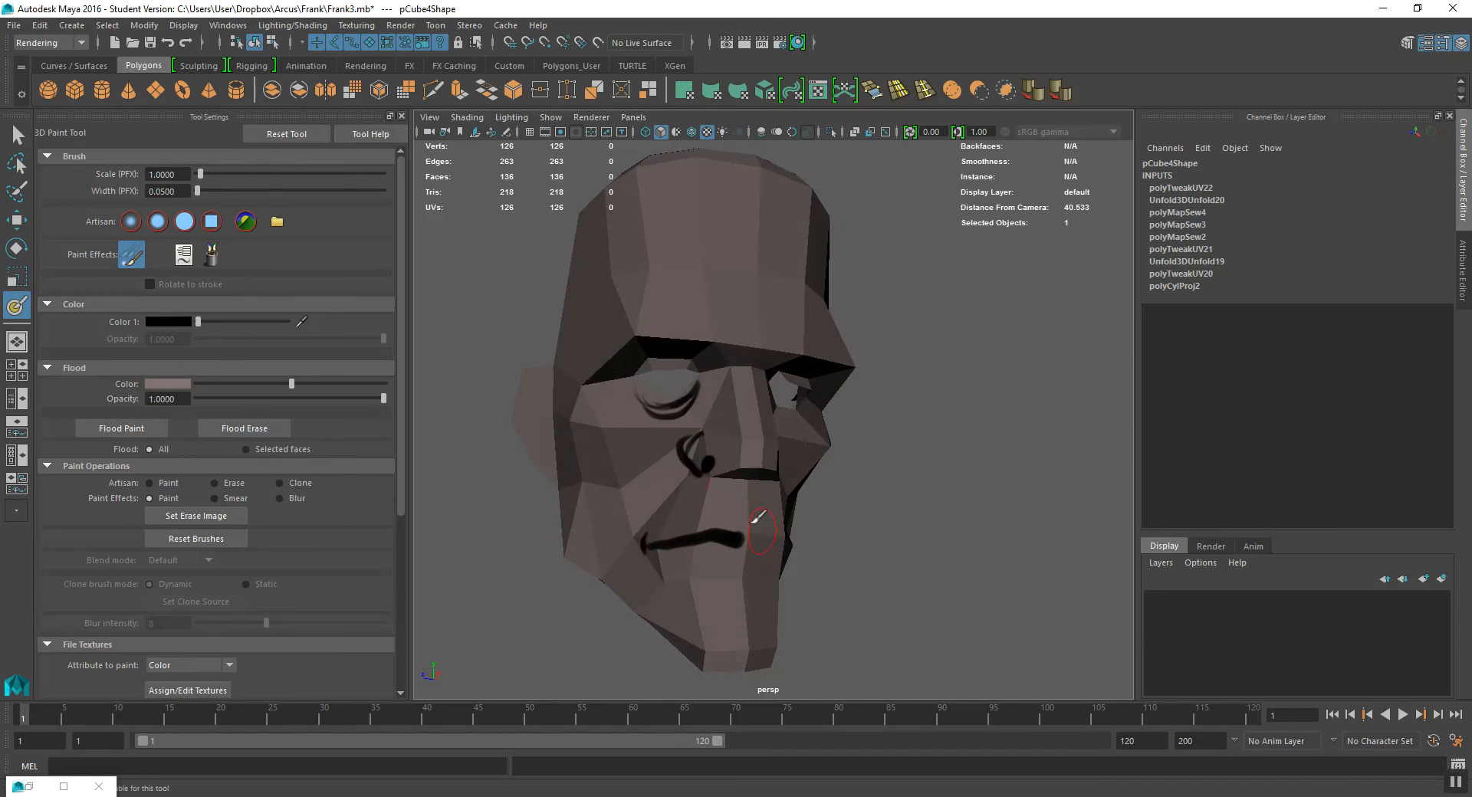
key("b")
mouse_move(687, 445)
left_mouse_down("alt")
mouse_move(687, 338)
mouse_move(704, 401)
mouse_move(652, 454)
mouse_move(571, 471)
mouse_move(603, 461)
mouse_move(583, 456)
left_mouse_up("alt")
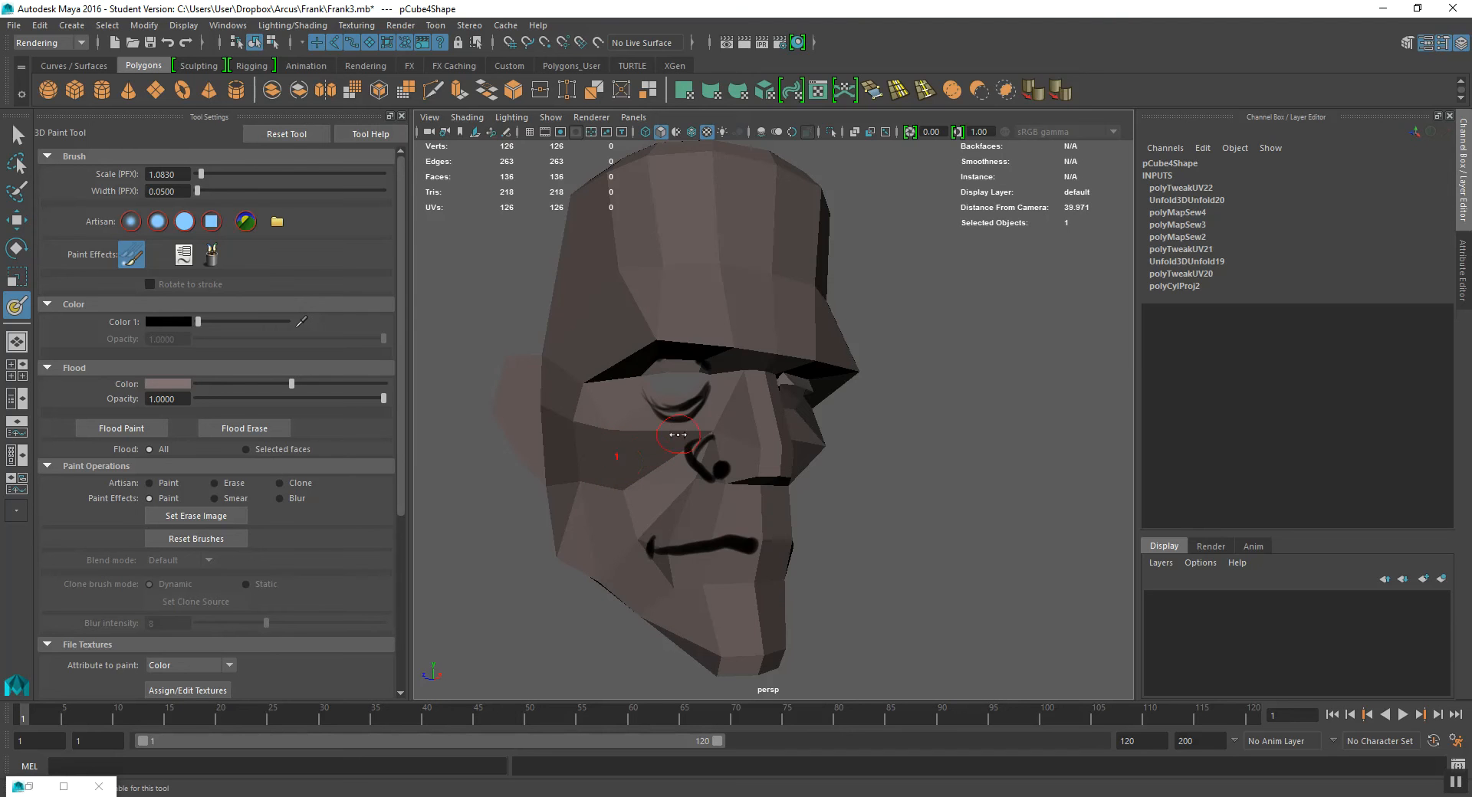
left_click_drag(634, 446, 619, 449)
left_click_drag(743, 496, 698, 491, "alt")
- Turn on Reflection for the brush stroke and check how the mirrored brush lines up on the front and side of the head
left_click_drag(399, 428, 374, 596)
left_click_drag(820, 469, 793, 412, "alt")
left_click(151, 583)
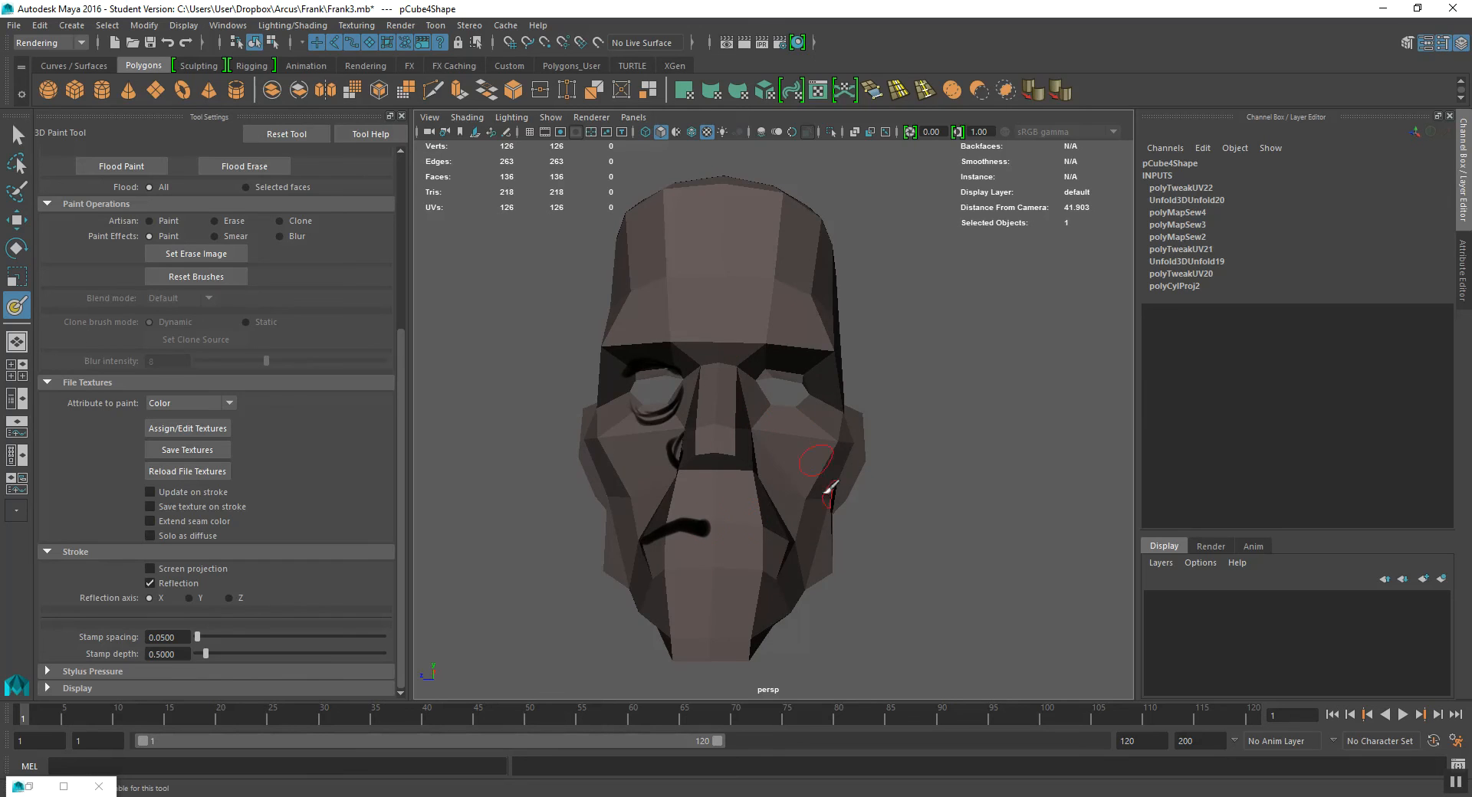
left_click_drag(690, 510, 699, 511, "alt")
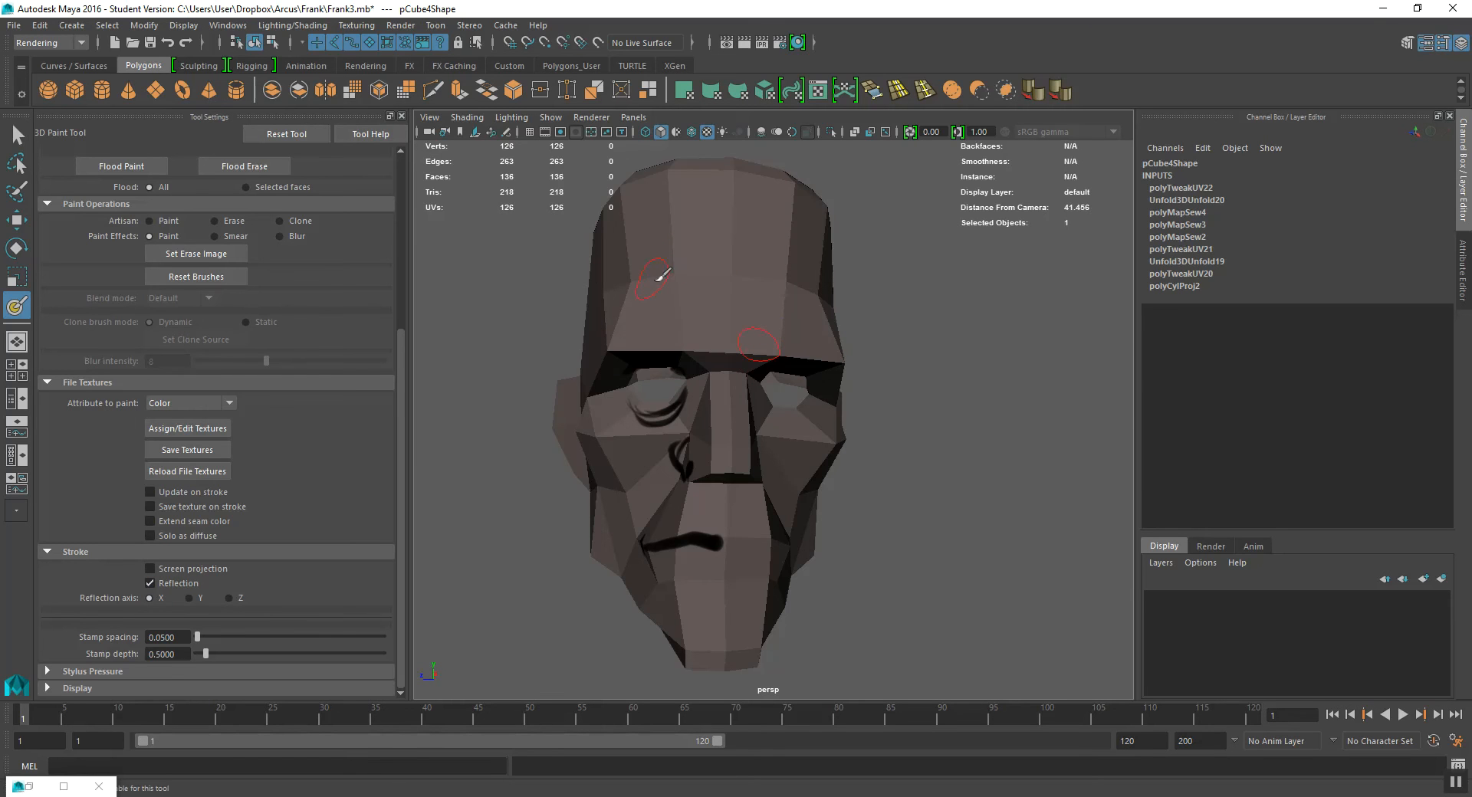
mouse_move(653, 282)
left_mouse_down("alt")
mouse_move(729, 317)
mouse_move(646, 274)
left_mouse_up("alt")
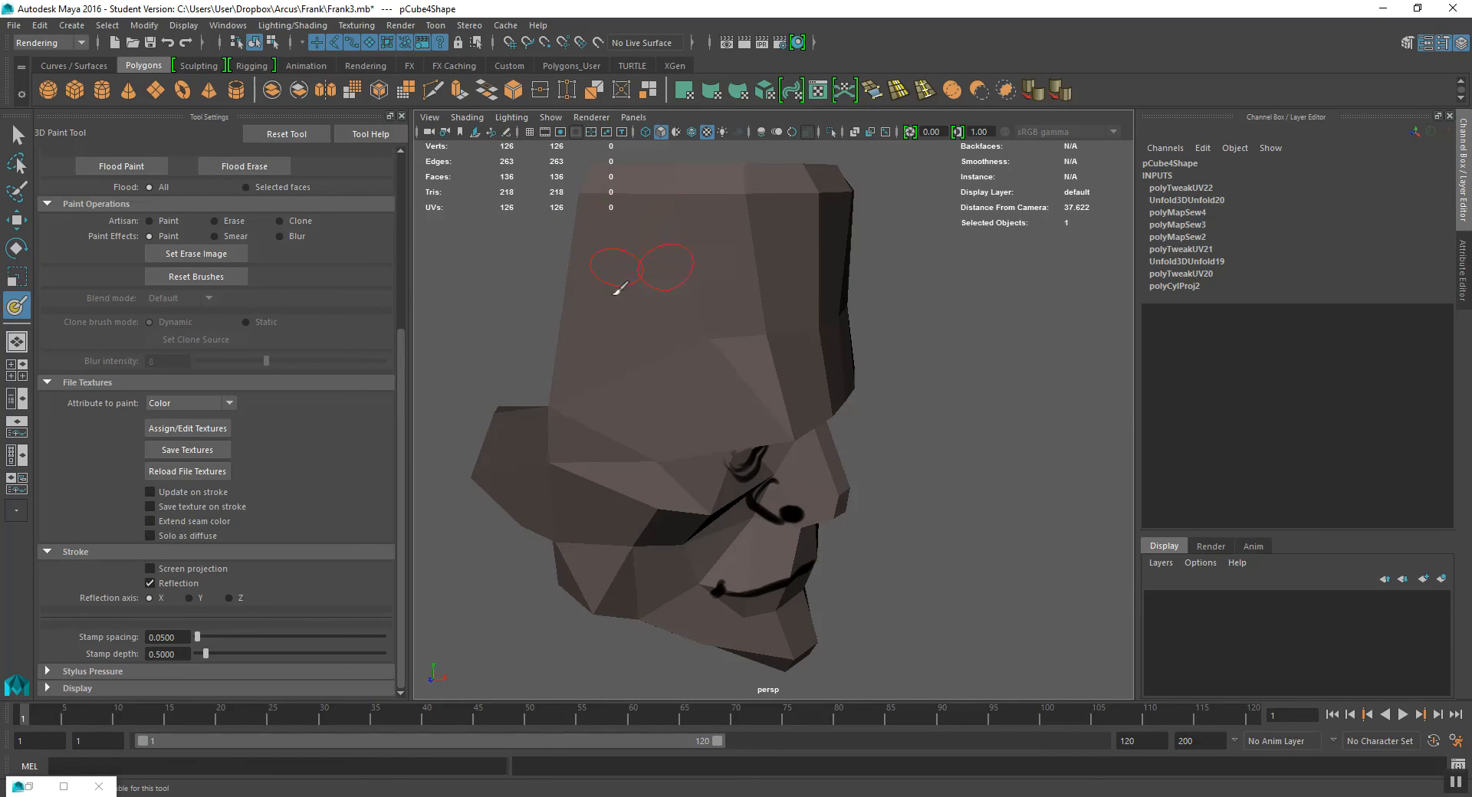
- Show the viewport grid to check the axes and set the stroke reflection axis to Z
left_click(551, 117)
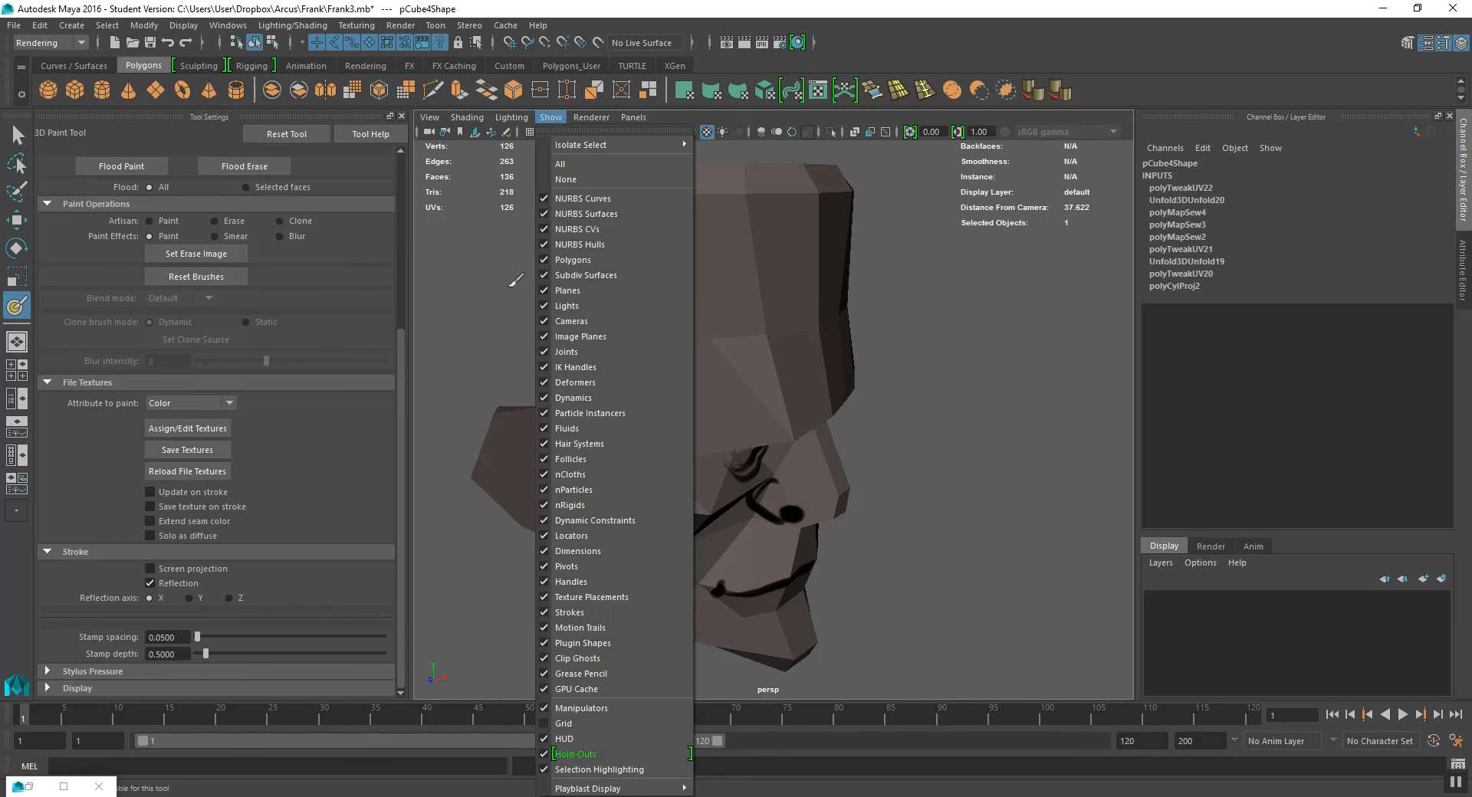
left_click(563, 723)
left_click_drag(674, 449, 739, 498, "alt")
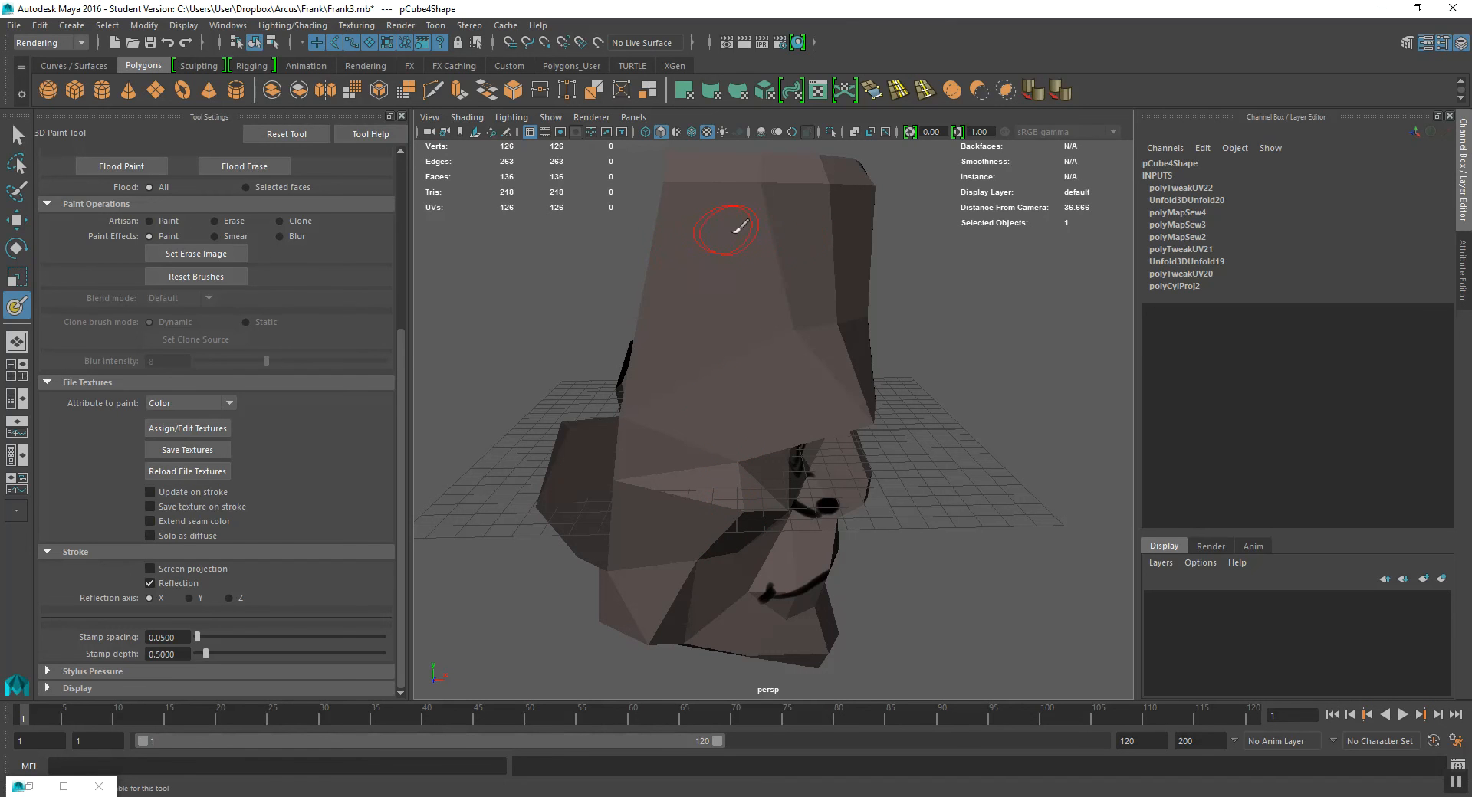
mouse_move(775, 236)
left_mouse_down("alt")
mouse_move(630, 222)
mouse_move(673, 249)
left_mouse_up("alt")
left_click(229, 598)
- Paint mirrored thick black eyebrows and bags under both eyes
mouse_move(711, 363)
left_mouse_down("alt")
mouse_move(740, 362)
mouse_move(729, 322)
mouse_move(687, 325)
left_mouse_up("alt")
mouse_move(602, 354)
left_mouse_down()
mouse_move(712, 337)
mouse_move(700, 329)
mouse_move(821, 355)
mouse_move(874, 332)
mouse_move(653, 393)
left_mouse_up()
mouse_move(650, 406)
left_mouse_down()
mouse_move(696, 398)
mouse_move(644, 406)
left_mouse_up()
left_click_drag(715, 457, 772, 471, "alt")
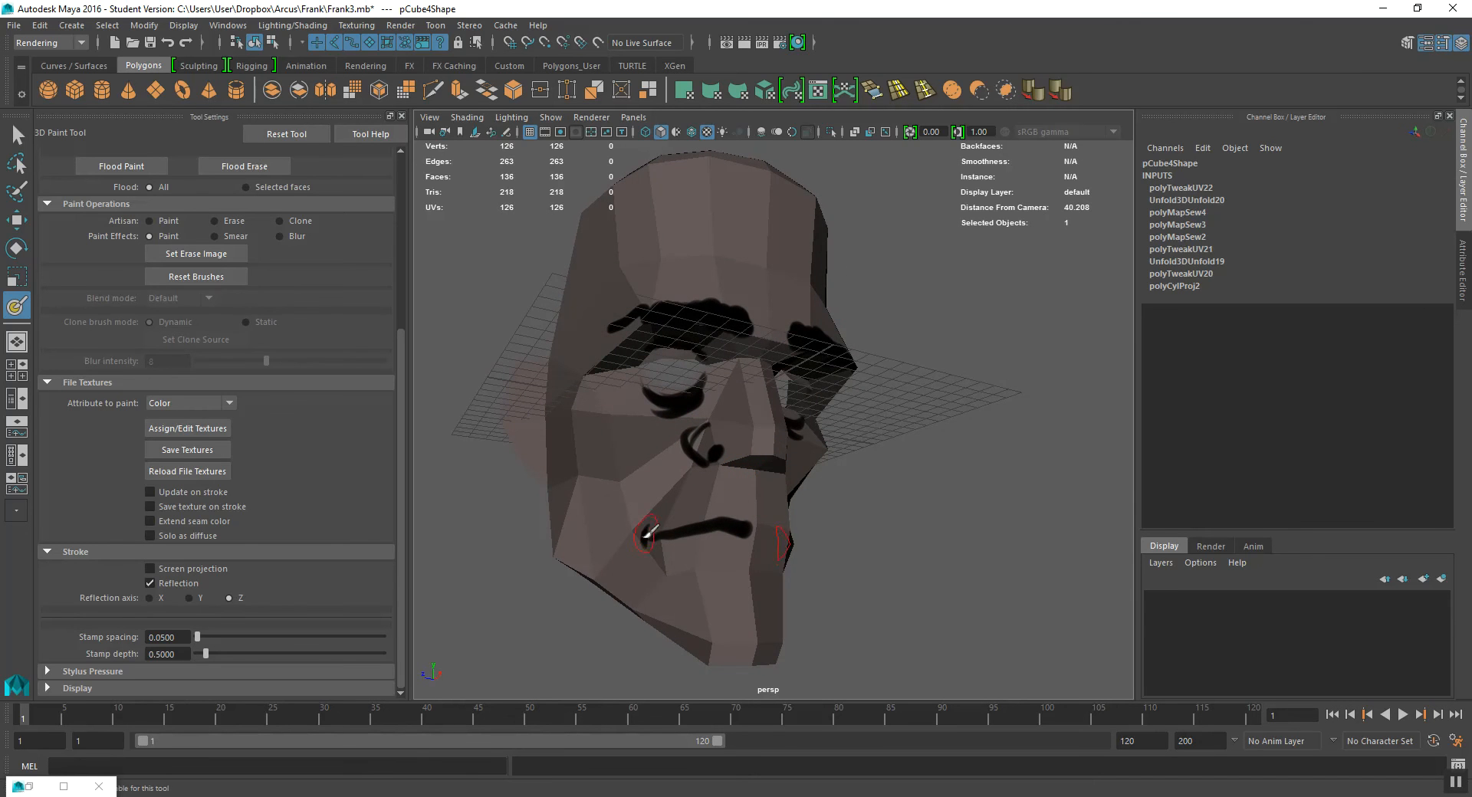
- Paint a mirrored black moustache, a chin beard and the inner ear lines
left_click_drag(647, 535, 790, 529)
mouse_move(789, 529)
left_mouse_down("alt")
mouse_move(657, 526)
mouse_move(730, 524)
mouse_move(644, 591)
mouse_move(667, 516)
mouse_move(694, 490)
mouse_move(802, 470)
mouse_move(683, 529)
mouse_move(717, 525)
mouse_move(644, 529)
mouse_move(661, 590)
mouse_move(650, 608)
mouse_move(675, 641)
mouse_move(656, 620)
mouse_move(727, 643)
mouse_move(677, 646)
mouse_move(673, 625)
mouse_move(713, 623)
left_mouse_up("alt")
mouse_move(712, 636)
left_mouse_down()
mouse_move(696, 625)
mouse_move(697, 645)
mouse_move(712, 650)
mouse_move(698, 620)
mouse_move(647, 611)
mouse_move(779, 624)
left_mouse_up()
mouse_move(529, 345)
left_mouse_down()
mouse_move(512, 420)
mouse_move(515, 374)
left_mouse_up()
mouse_move(601, 426)
left_mouse_down("alt")
mouse_move(565, 430)
mouse_move(625, 450)
left_mouse_up("alt")
- Sample the head's reddish grey skin tone as the paint color and dab it on the forehead with Paint Effects Paint
left_click_drag(399, 448, 420, 255)
left_click_drag(528, 509, 559, 486, "alt")
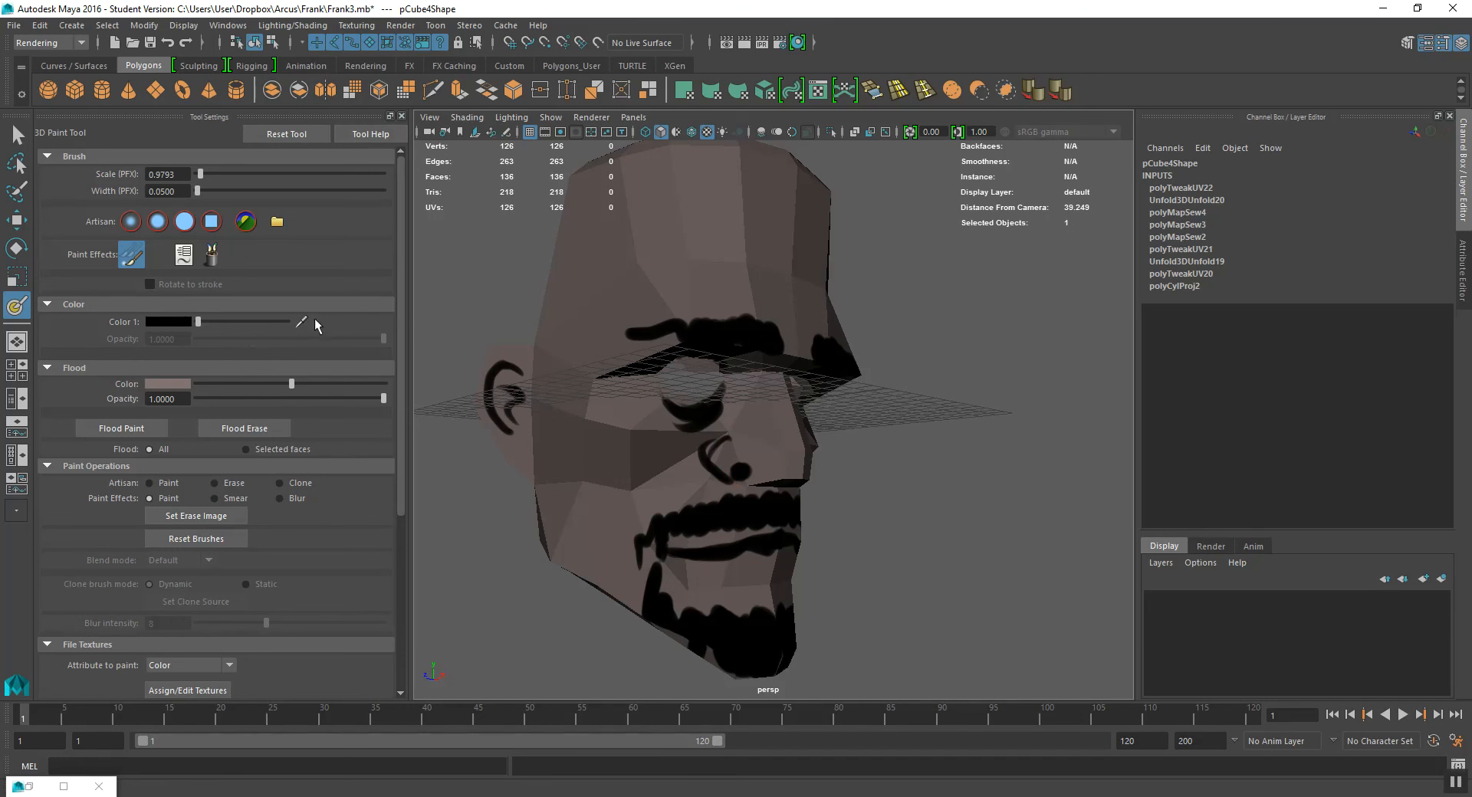
left_click(167, 320)
left_click(107, 307)
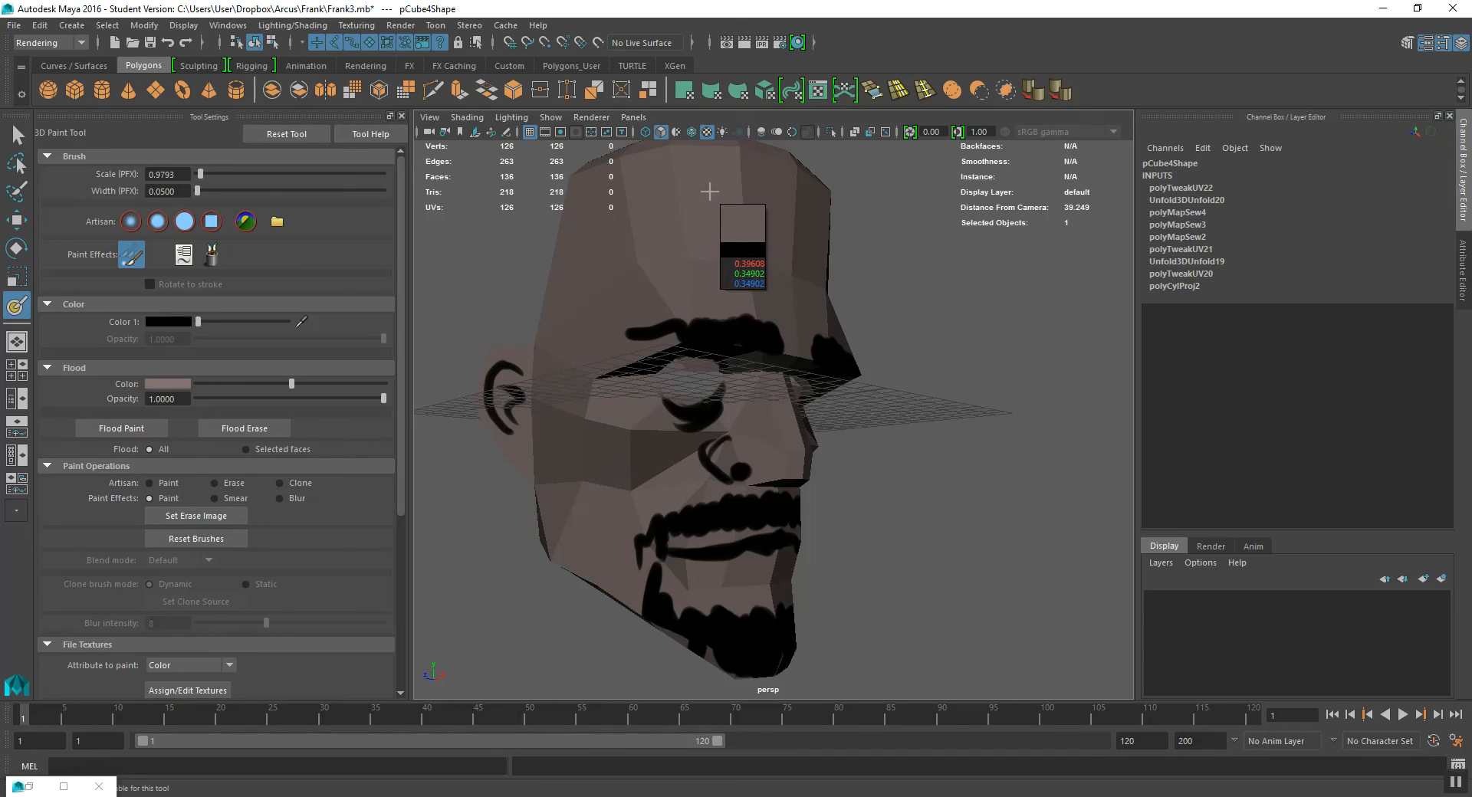
left_click(615, 222)
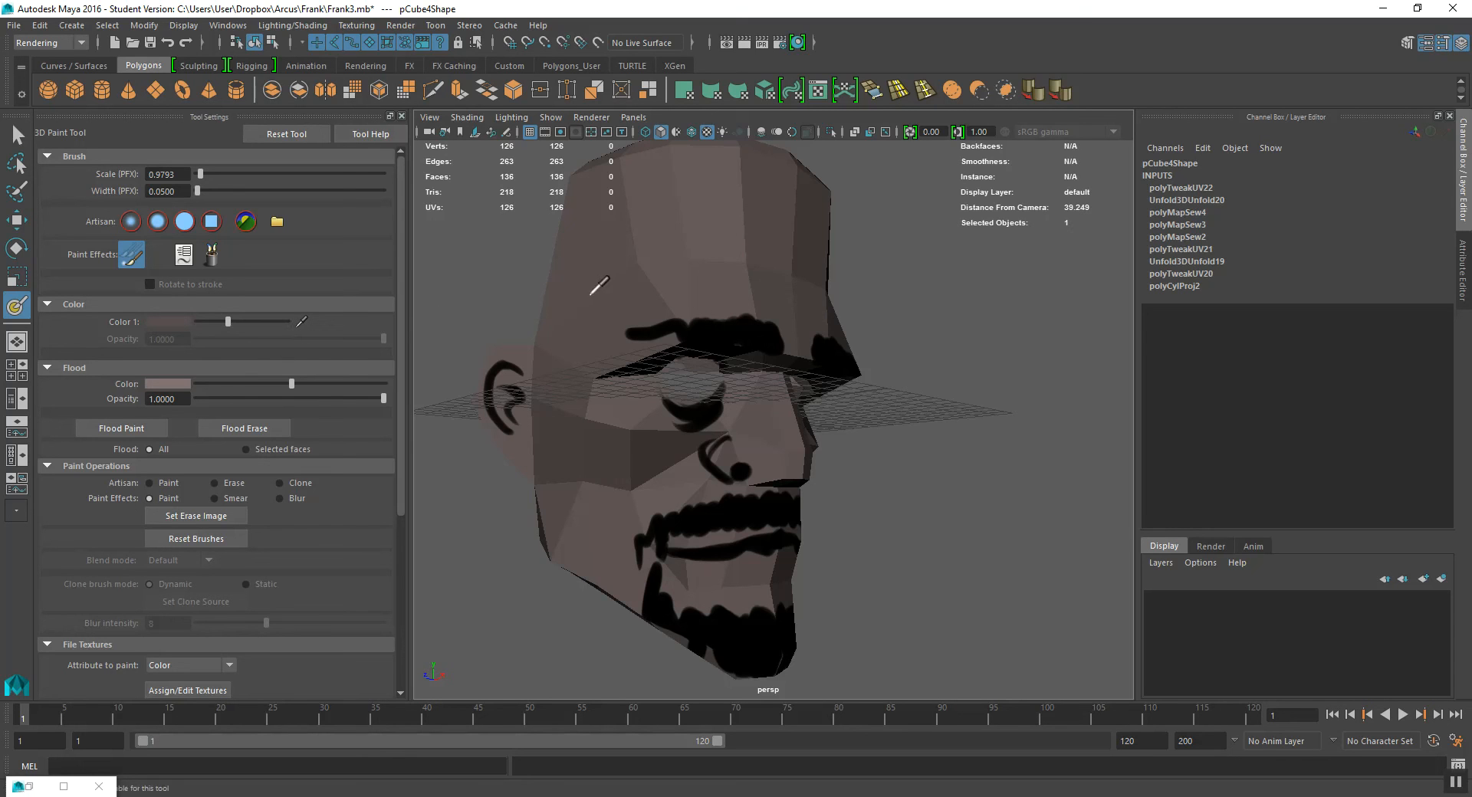
left_click(168, 321)
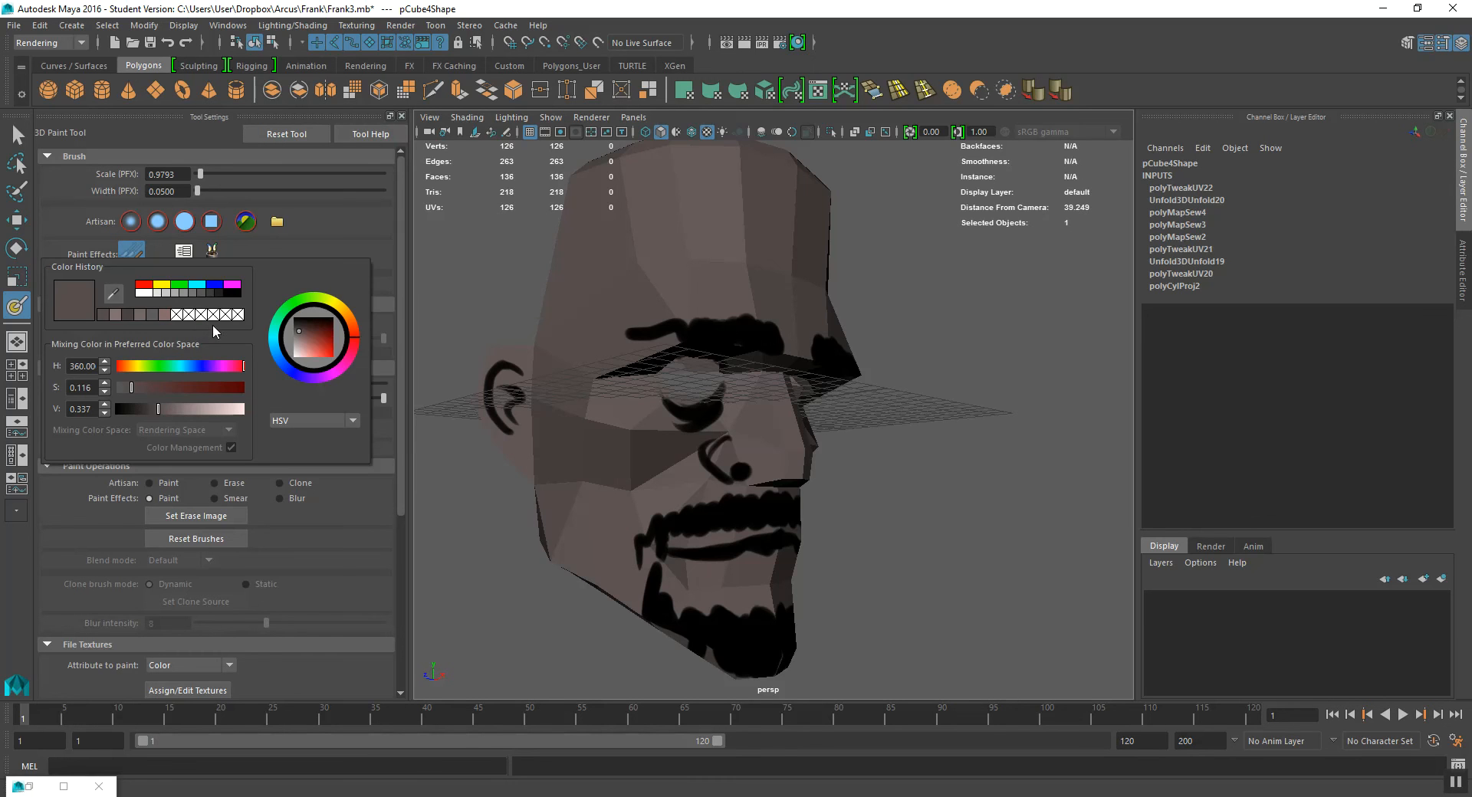
left_click(114, 294)
left_click(678, 254)
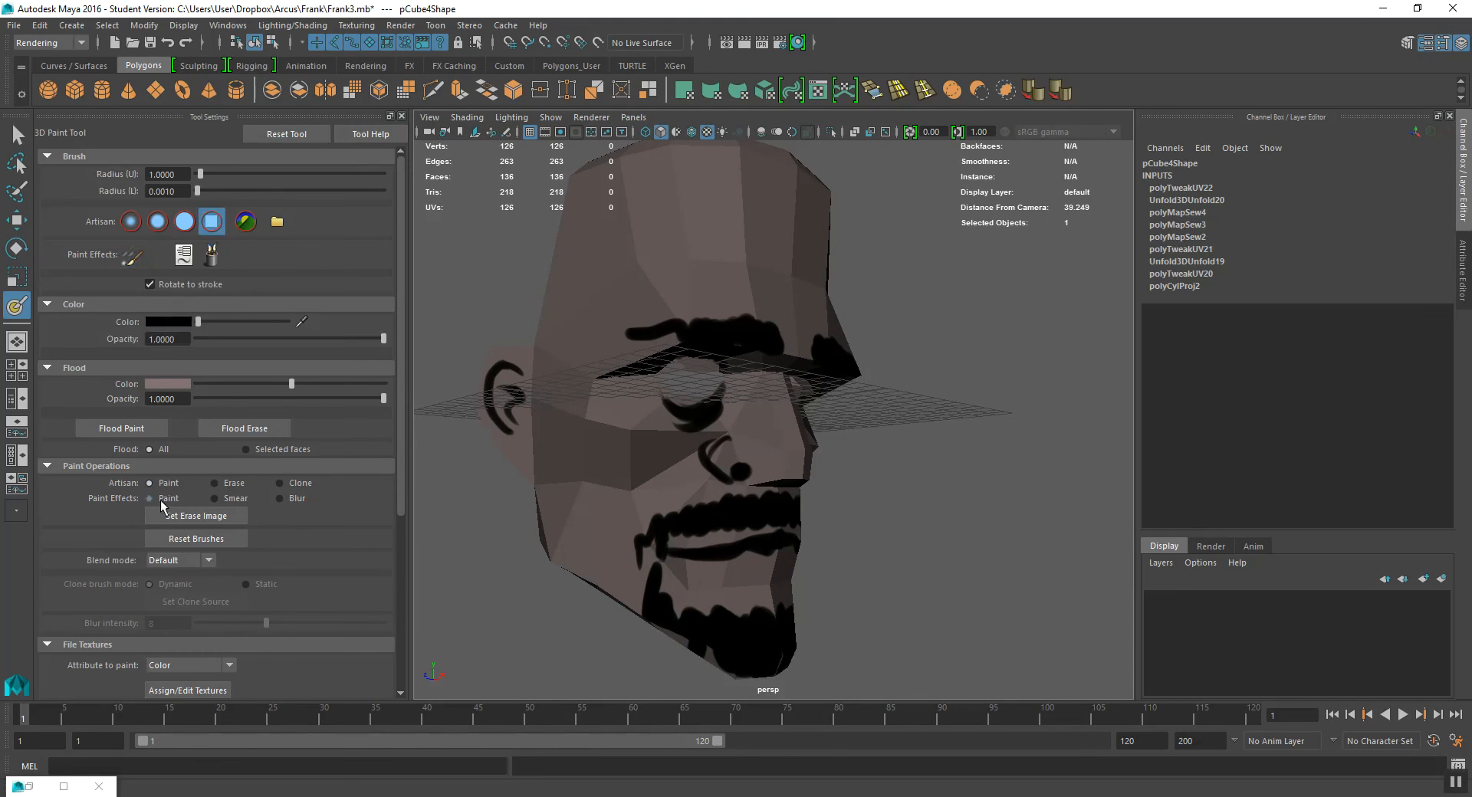
left_click_drag(608, 306, 598, 321, "alt")
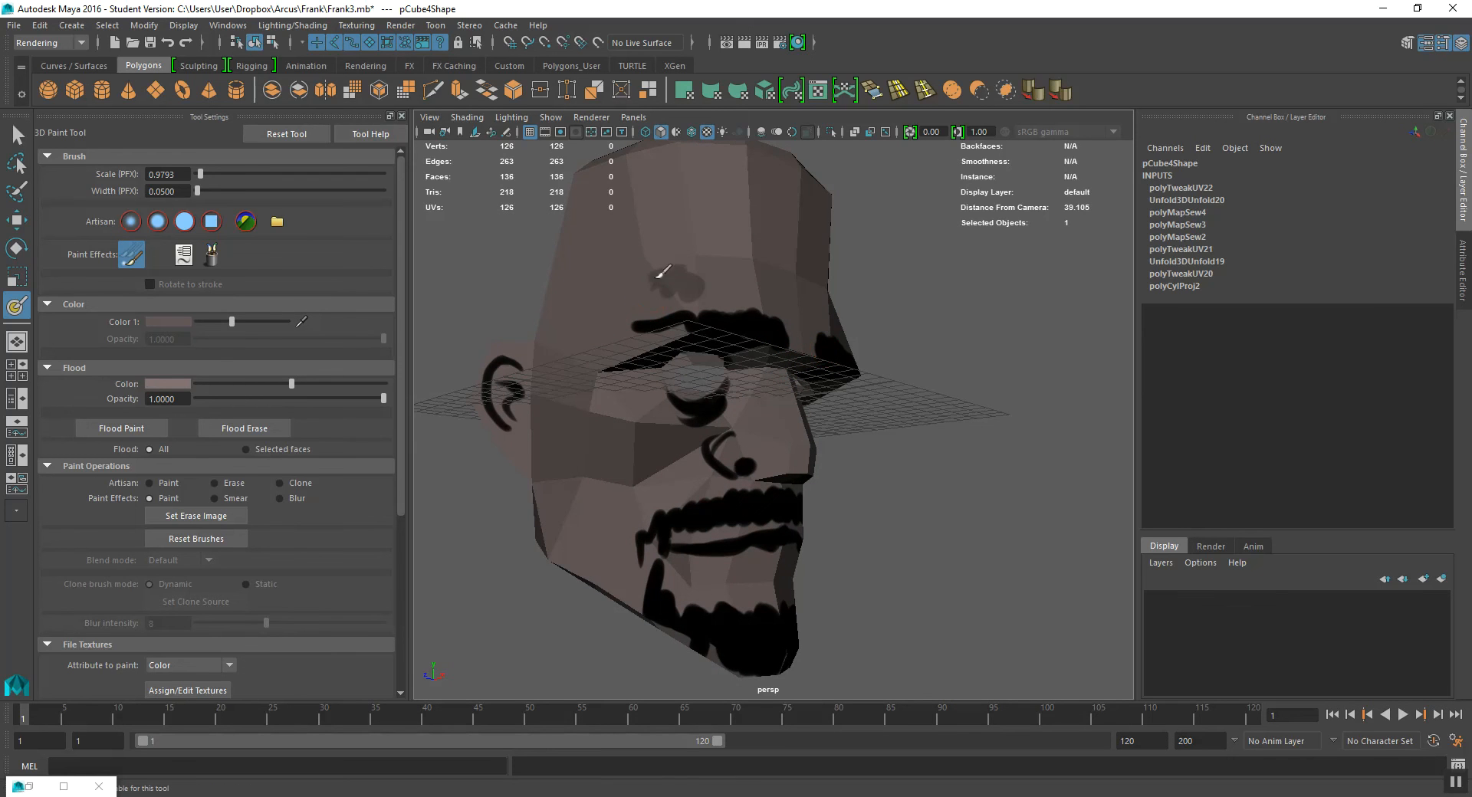
- Lighten the paint color to a pale pinkish tone and paint mirrored highlights on the forehead, cheekbones and nose
left_click_drag(231, 322, 258, 322)
mouse_move(611, 283)
left_mouse_down("alt")
mouse_move(656, 301)
mouse_move(688, 280)
mouse_move(716, 299)
mouse_move(711, 286)
mouse_move(647, 284)
mouse_move(706, 297)
left_mouse_up("alt")
mouse_move(705, 296)
left_mouse_down("alt")
mouse_move(631, 298)
mouse_move(696, 314)
mouse_move(770, 302)
mouse_move(733, 313)
left_mouse_up("alt")
left_click_drag(701, 302, 648, 290)
mouse_move(596, 386)
left_mouse_down()
mouse_move(630, 412)
mouse_move(604, 427)
mouse_move(651, 400)
mouse_move(689, 443)
mouse_move(734, 393)
mouse_move(746, 458)
left_mouse_up()
left_click_drag(685, 451, 768, 444, "alt")
mouse_move(727, 455)
left_mouse_down("alt")
mouse_move(681, 455)
mouse_move(645, 431)
left_mouse_up("alt")
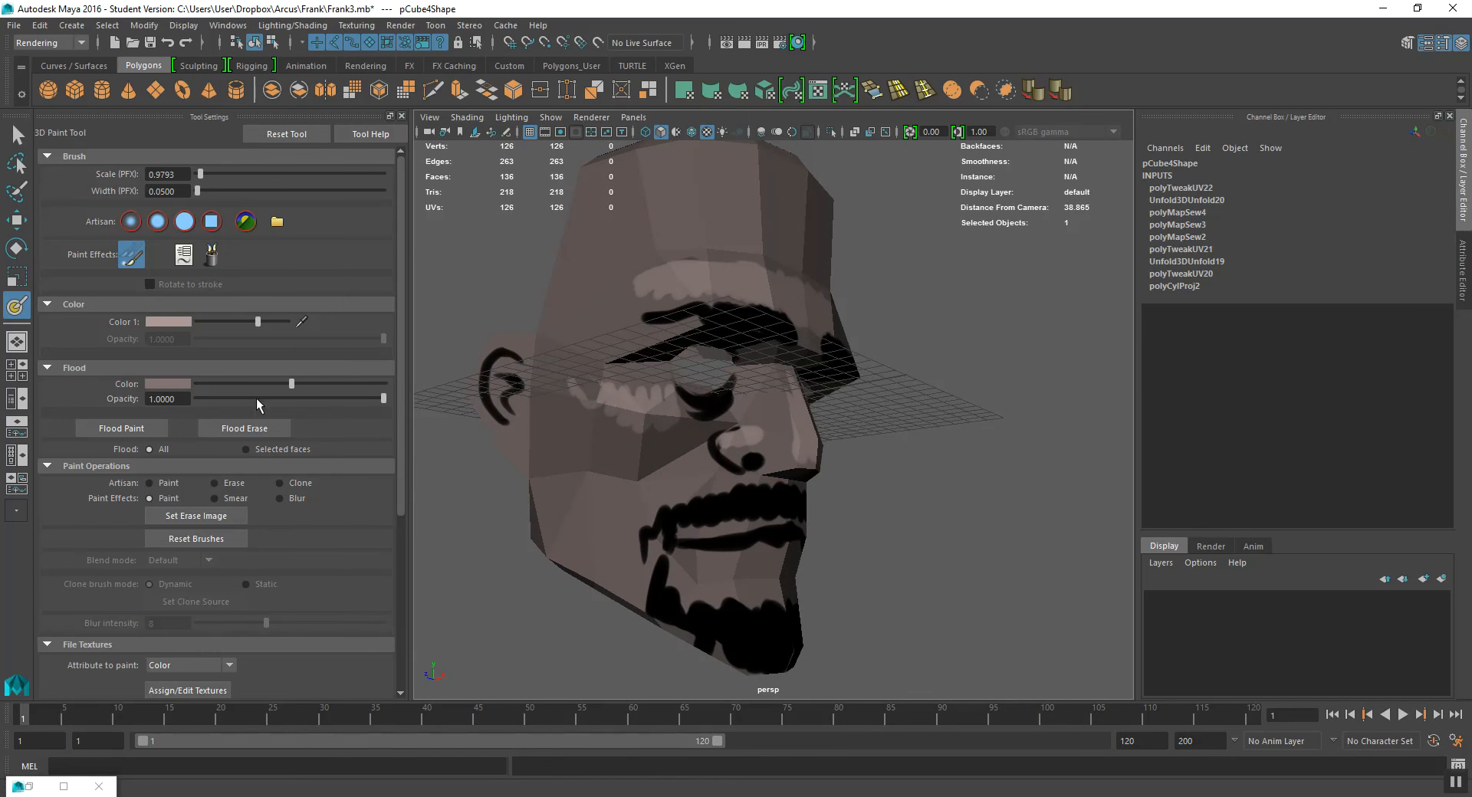
- Soften the cheekbone highlight with Paint Effects Smear, and blend the forehead and nose highlights with Blur at intensity 8
left_click(237, 500)
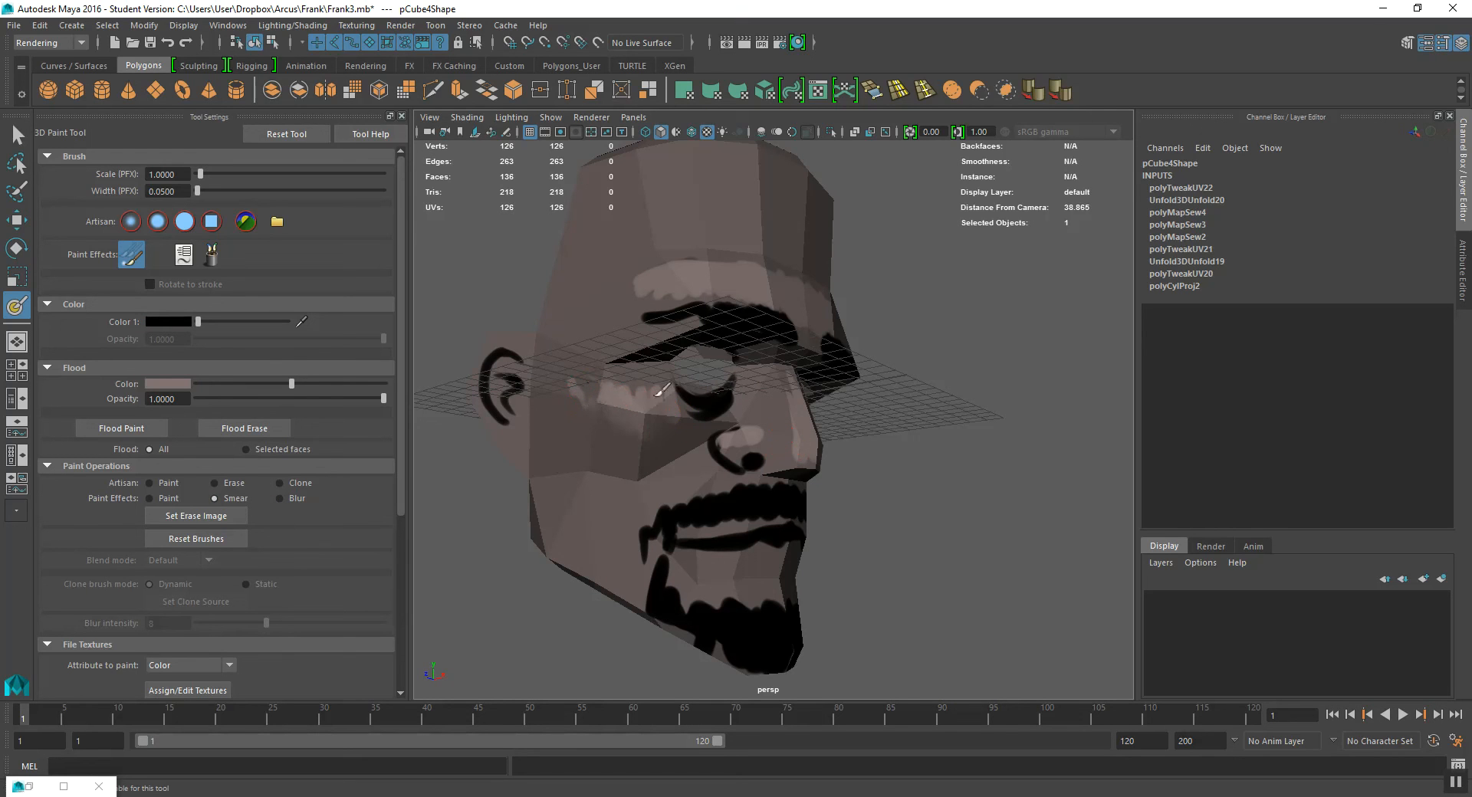
mouse_move(633, 375)
left_mouse_down()
mouse_move(595, 390)
mouse_move(615, 378)
left_mouse_up()
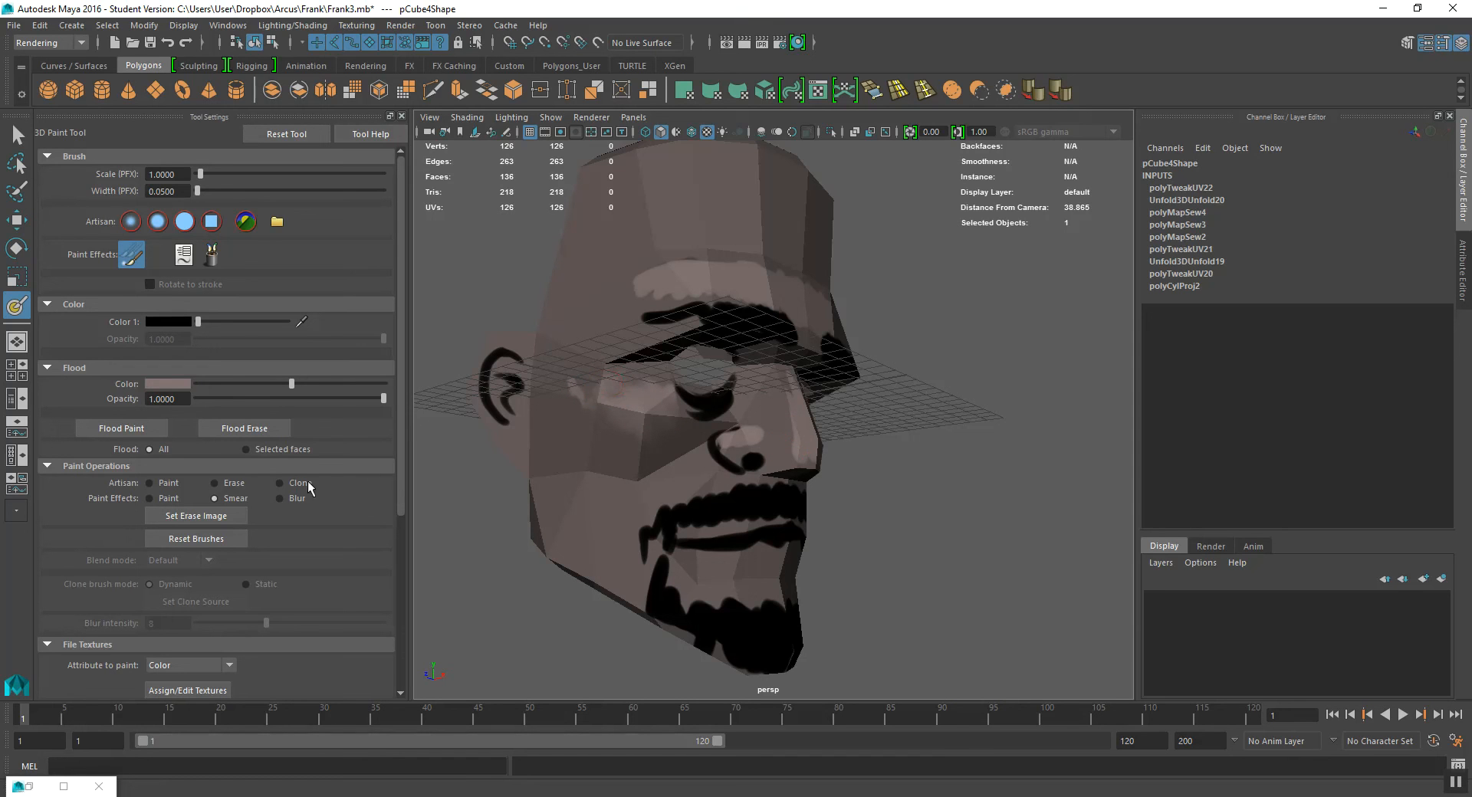
left_click(293, 499)
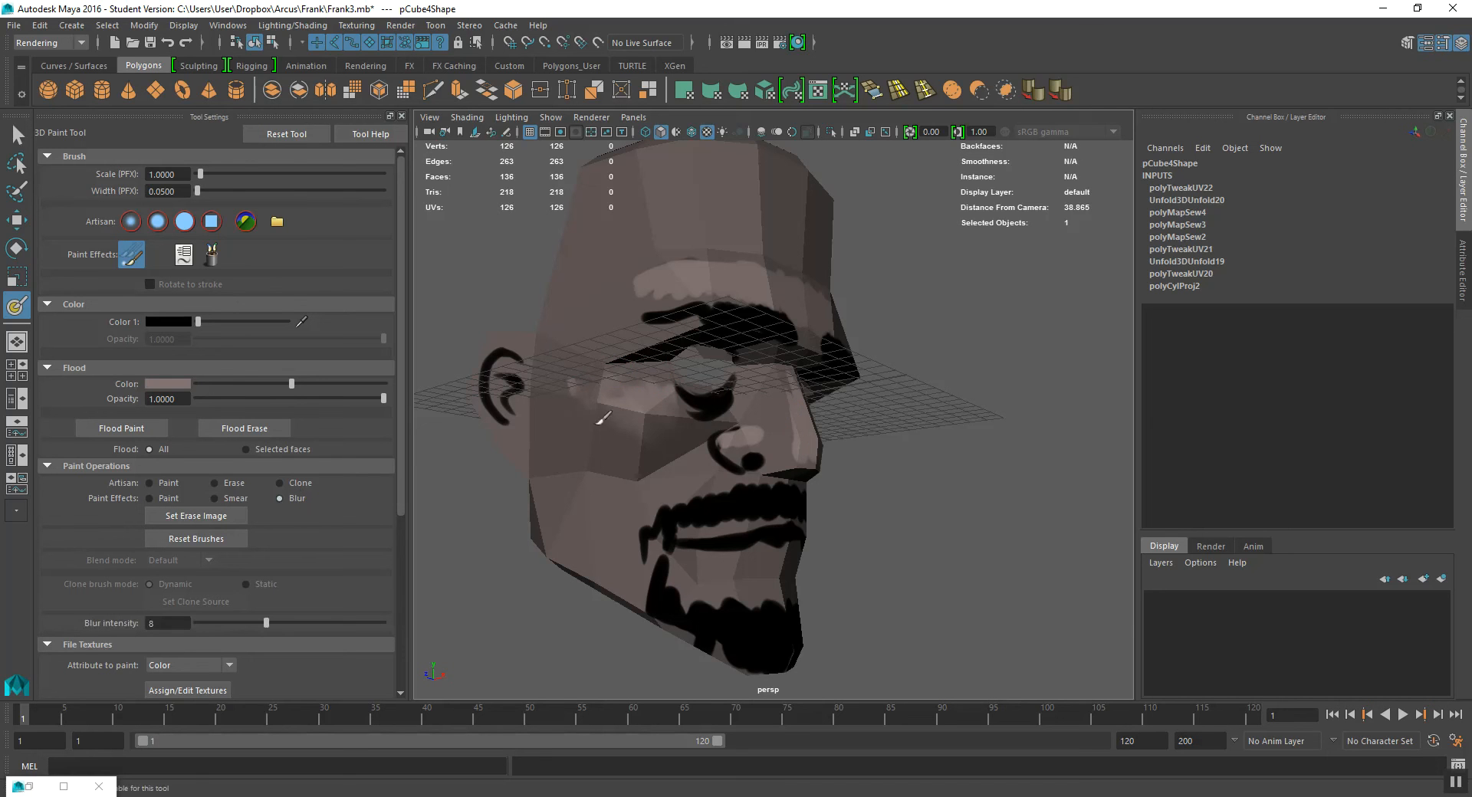
mouse_move(657, 414)
left_mouse_down("alt")
mouse_move(749, 427)
mouse_move(763, 449)
left_mouse_up("alt")
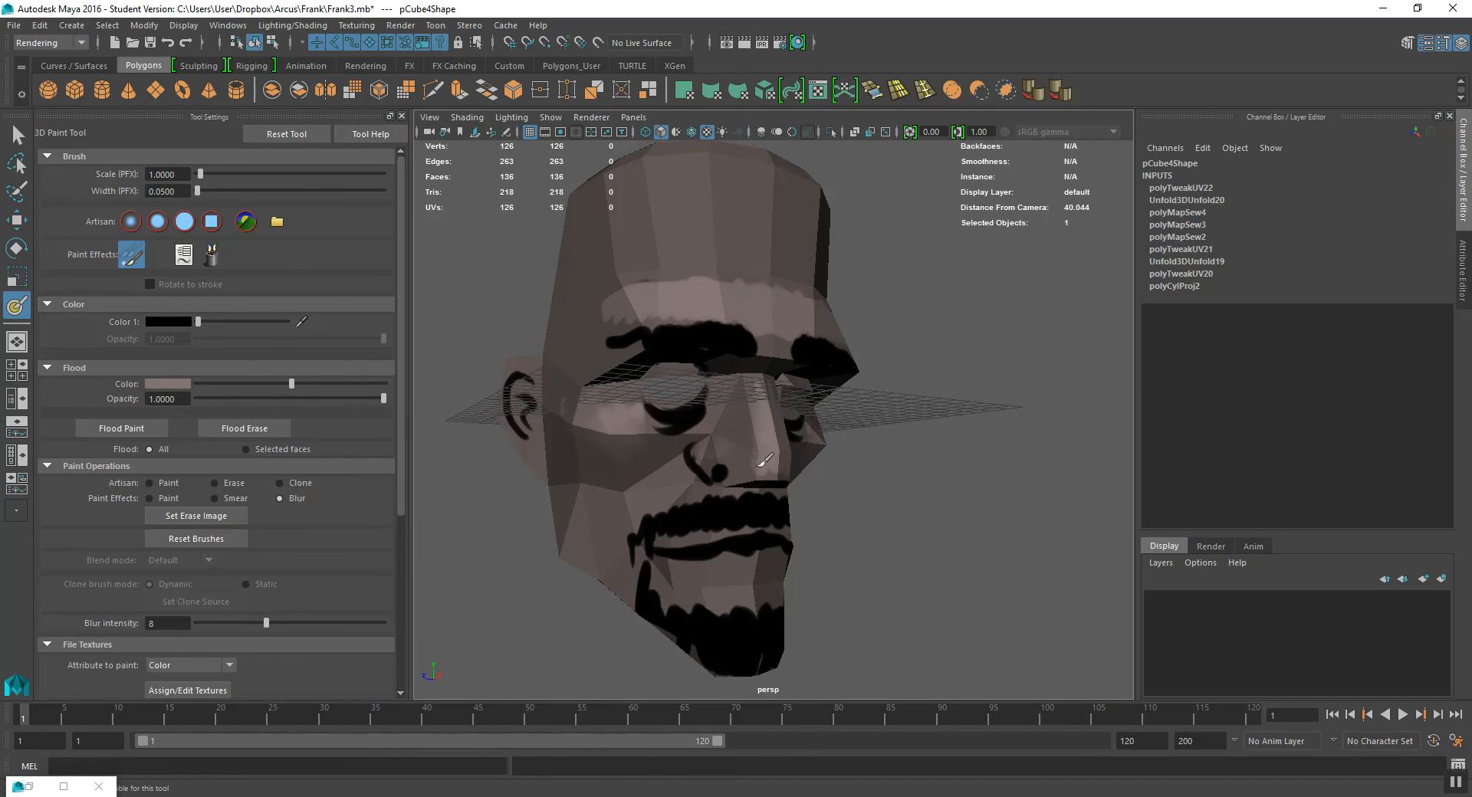
left_click_drag(755, 389, 728, 361, "alt")
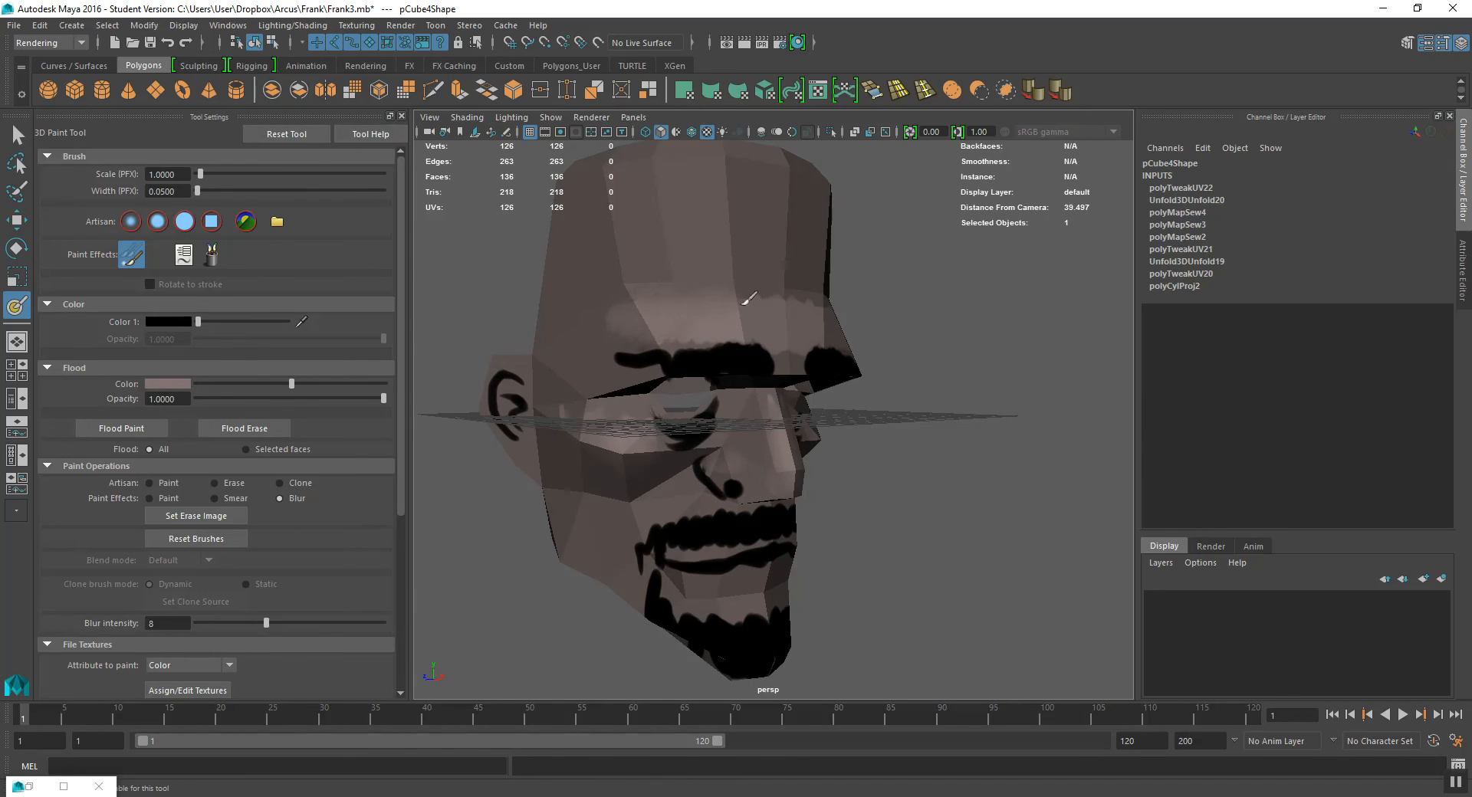
mouse_move(653, 316)
left_mouse_down("alt")
mouse_move(633, 317)
mouse_move(733, 391)
mouse_move(644, 437)
mouse_move(537, 429)
left_mouse_up("alt")
- Save the painted textures to disk
mouse_move(401, 421)
left_mouse_down()
mouse_move(408, 539)
mouse_move(393, 408)
left_mouse_up()
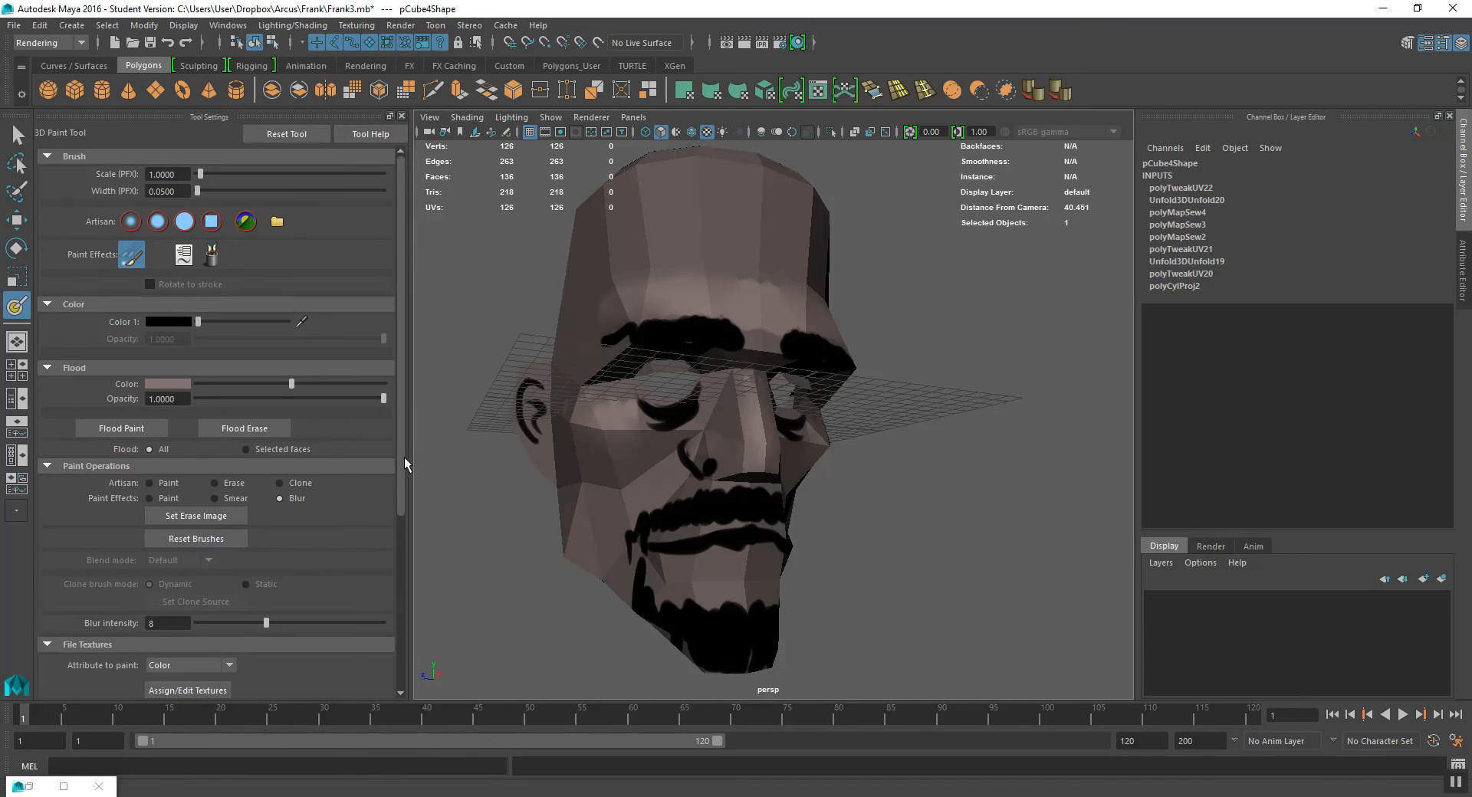
mouse_move(402, 467)
left_mouse_down()
mouse_move(417, 613)
mouse_move(404, 599)
left_mouse_up()
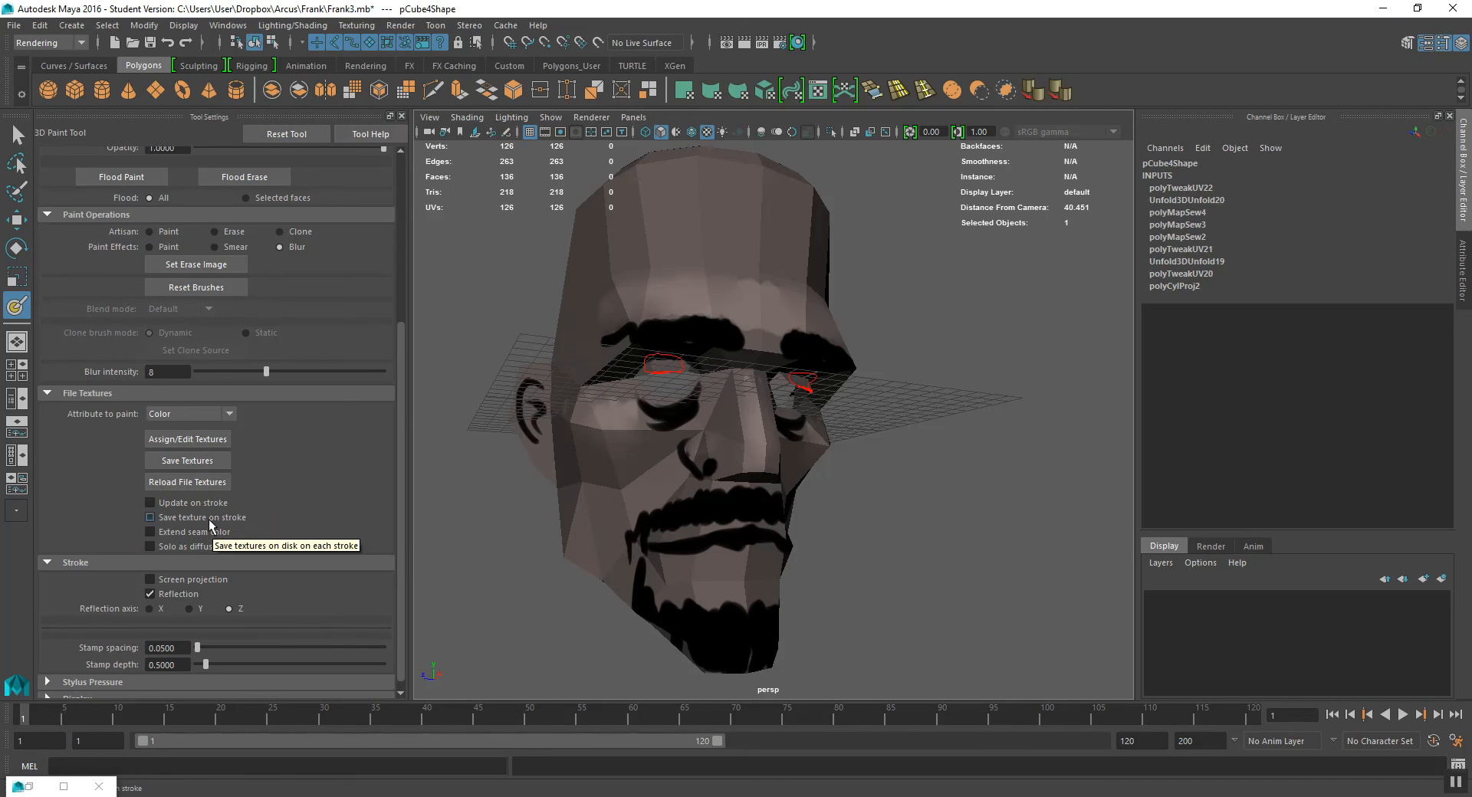
left_click(187, 462)
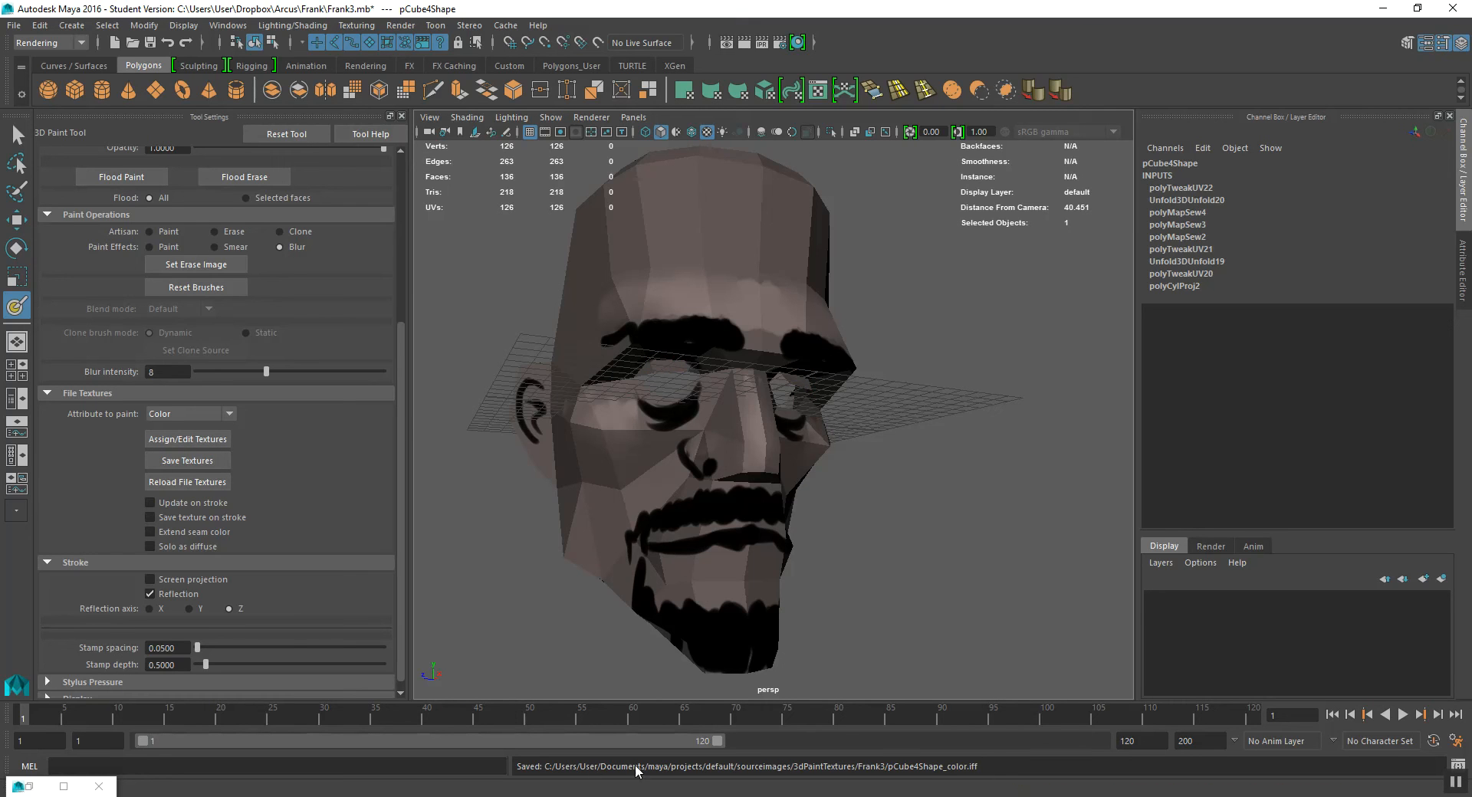
- Switch to File Explorer and locate the saved texture pCube4Shape_color.iff in the 3dPaintTextures Frank3 folder
triple_click(853, 766)
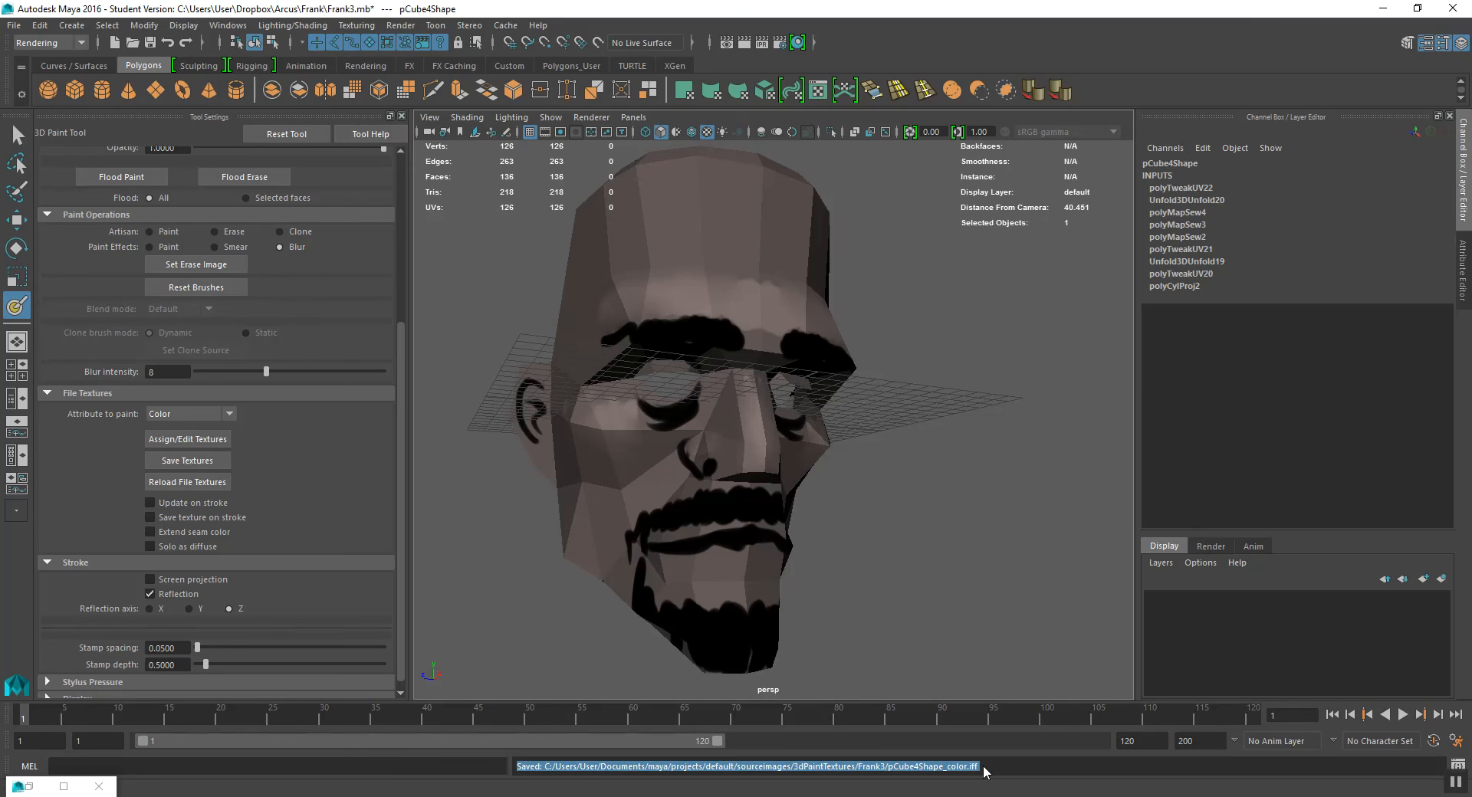
key("alt+Tab")
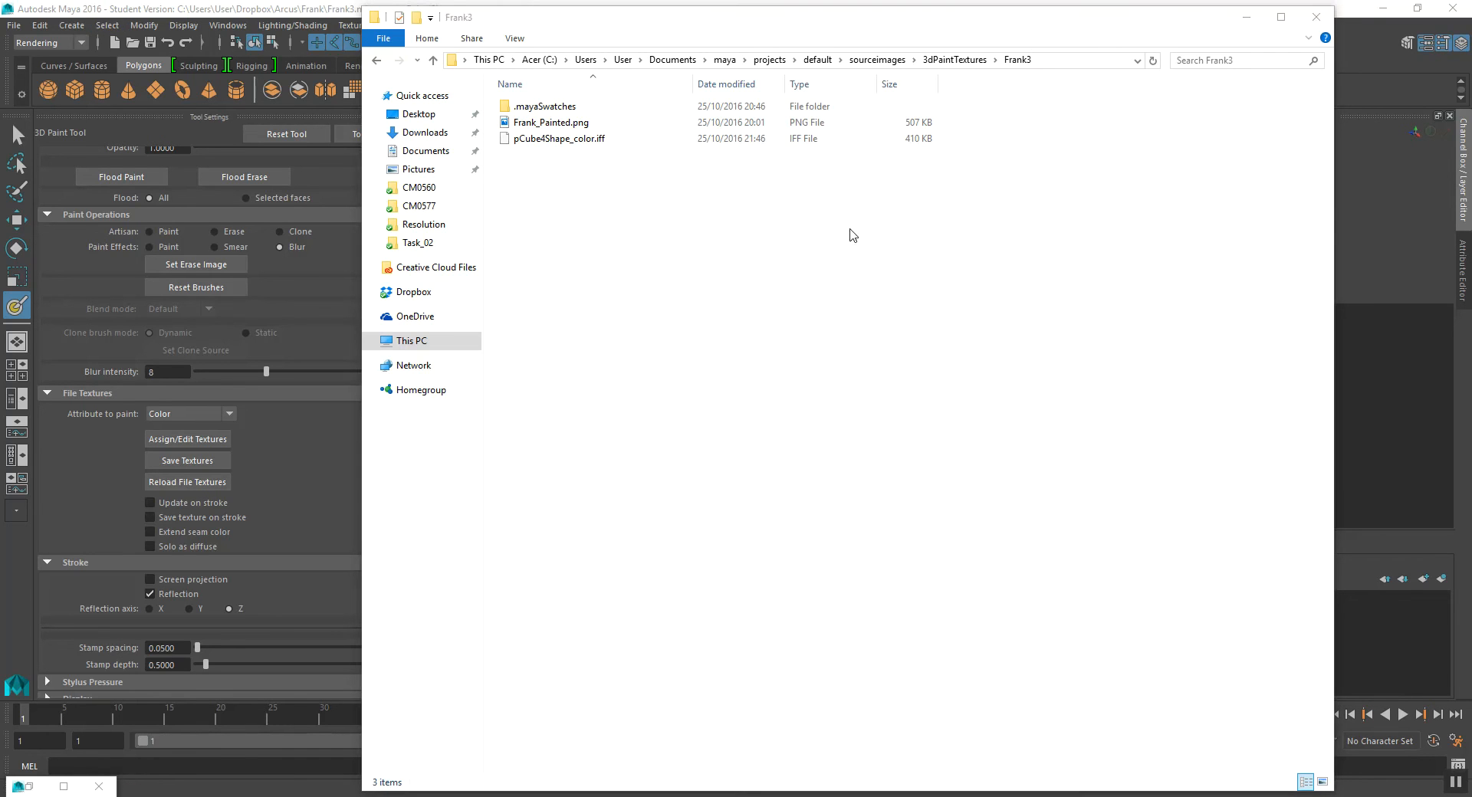
left_click(574, 141)
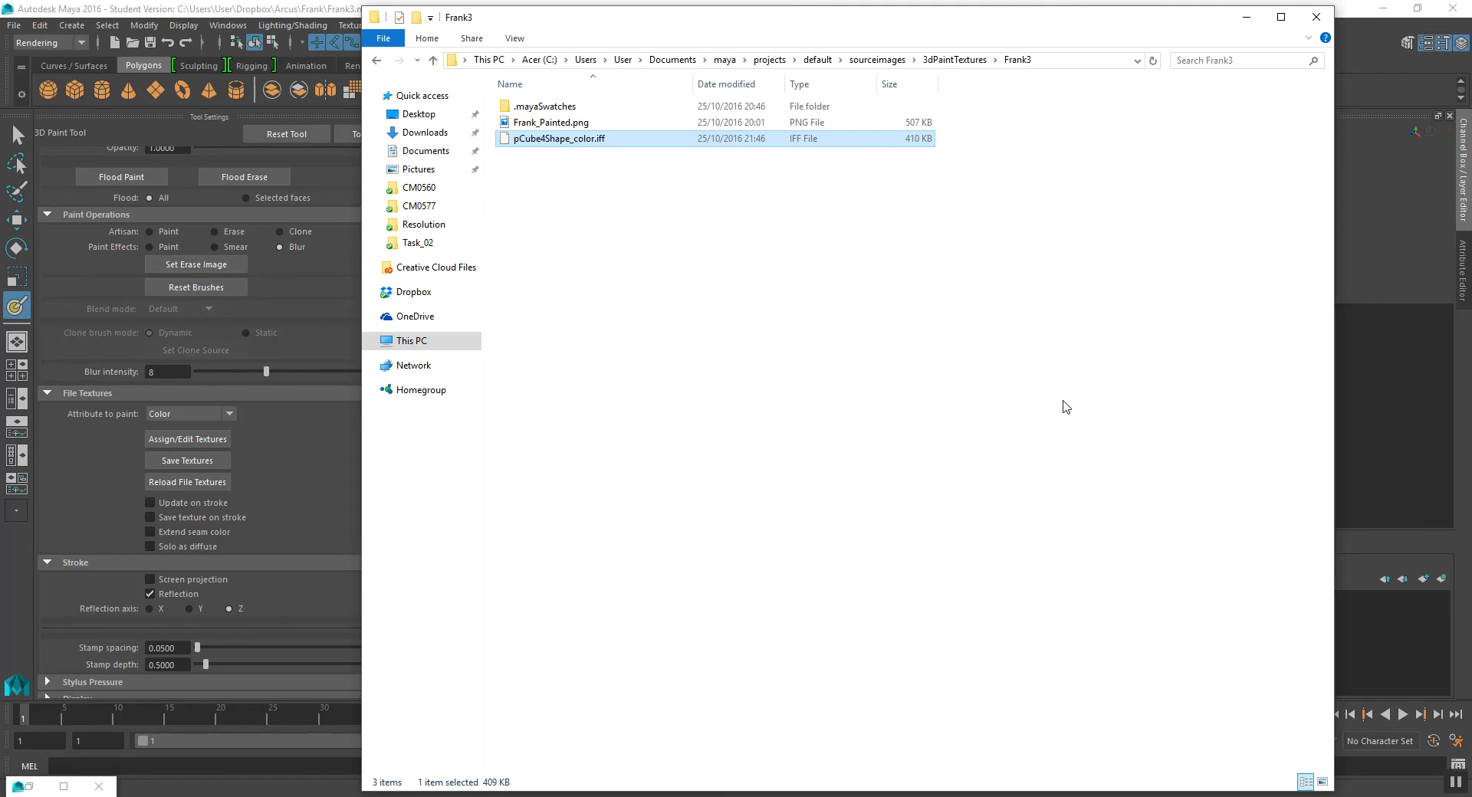
left_click(1247, 17)
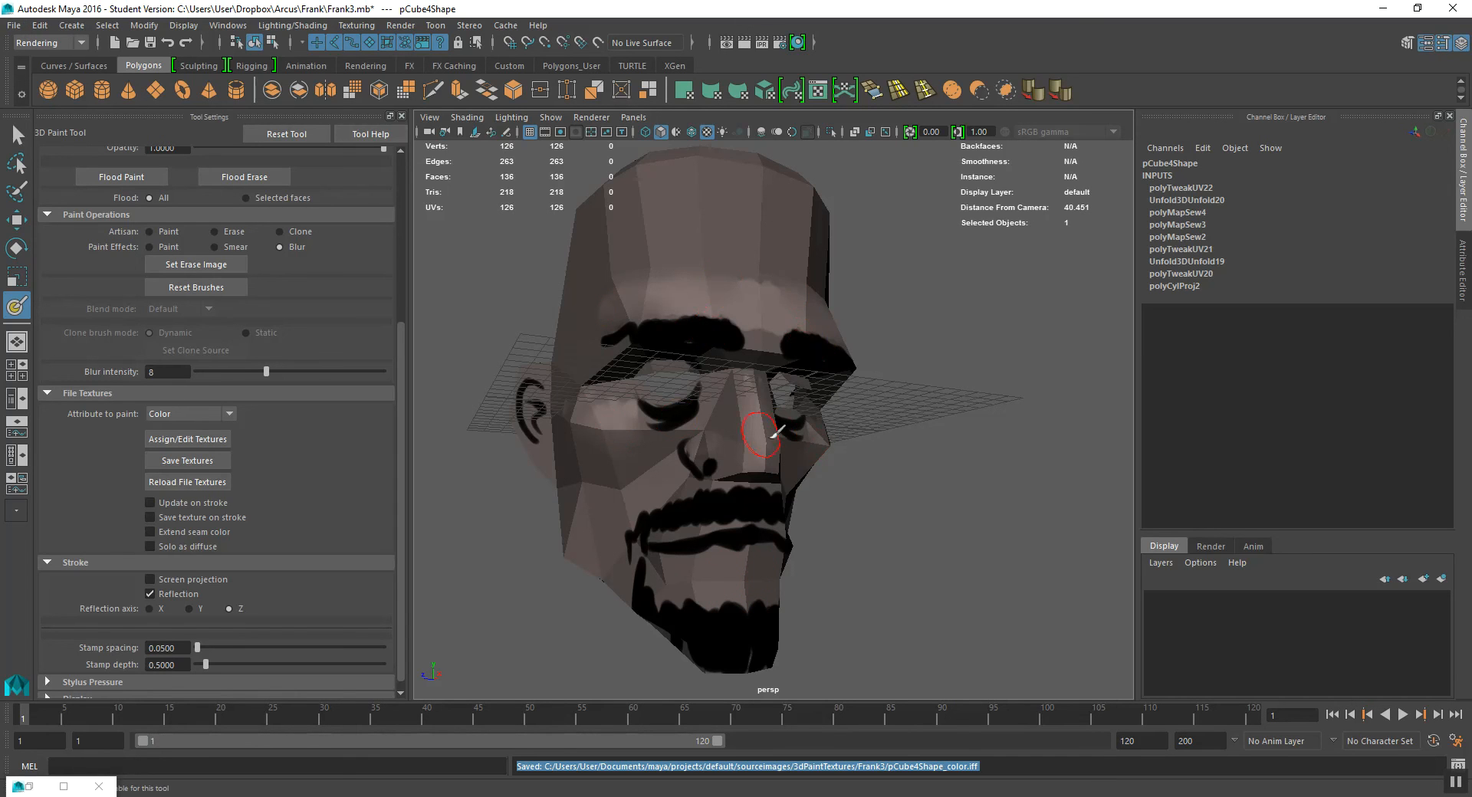
- Open the UV Editor in Maya and examine how the painted texture lies on the head's UV layout
mouse_move(695, 419)
left_mouse_down("alt")
mouse_move(716, 426)
mouse_move(702, 419)
left_mouse_up("alt")
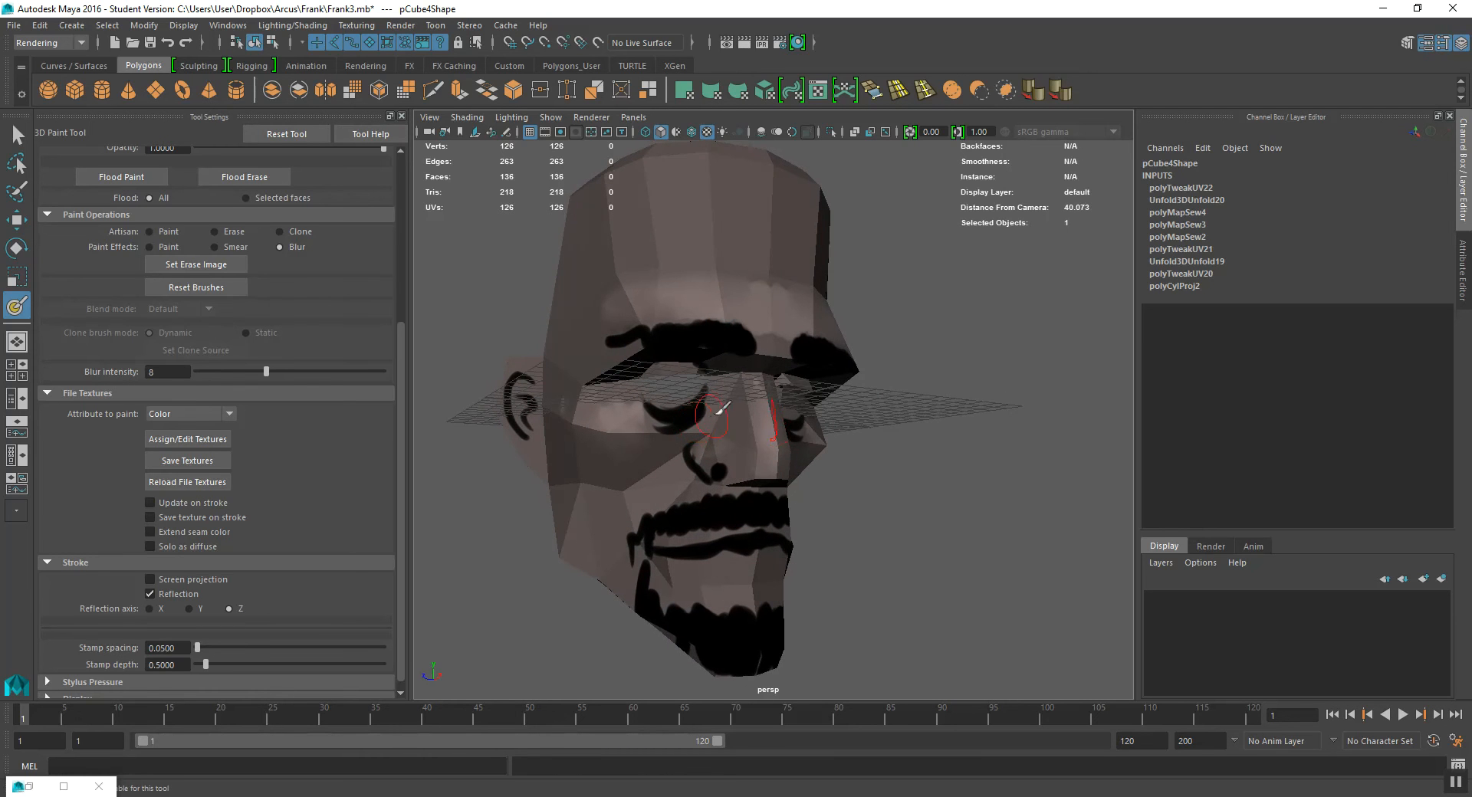
left_click(826, 90)
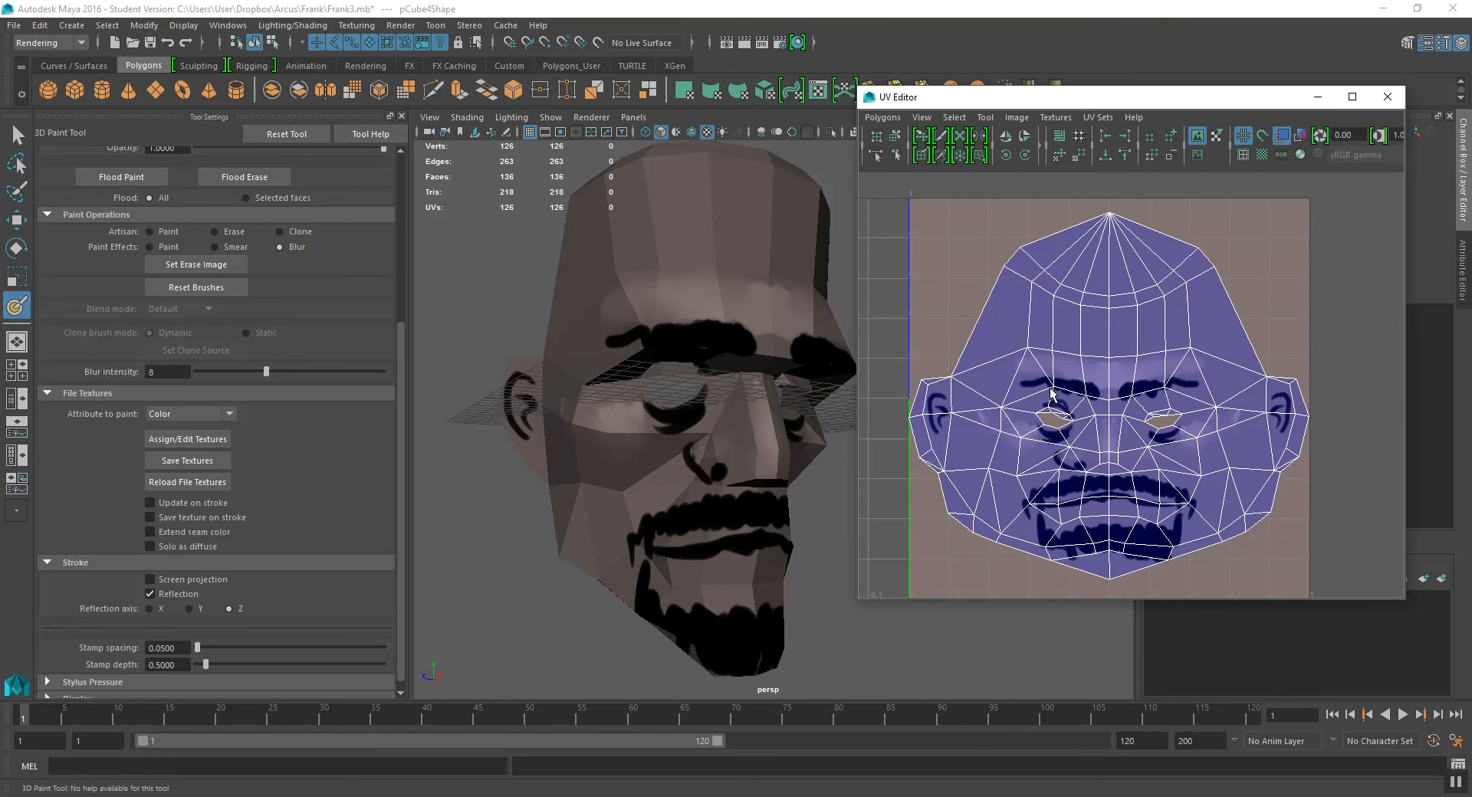
middle_click_drag(1183, 432, 1167, 412, "alt")
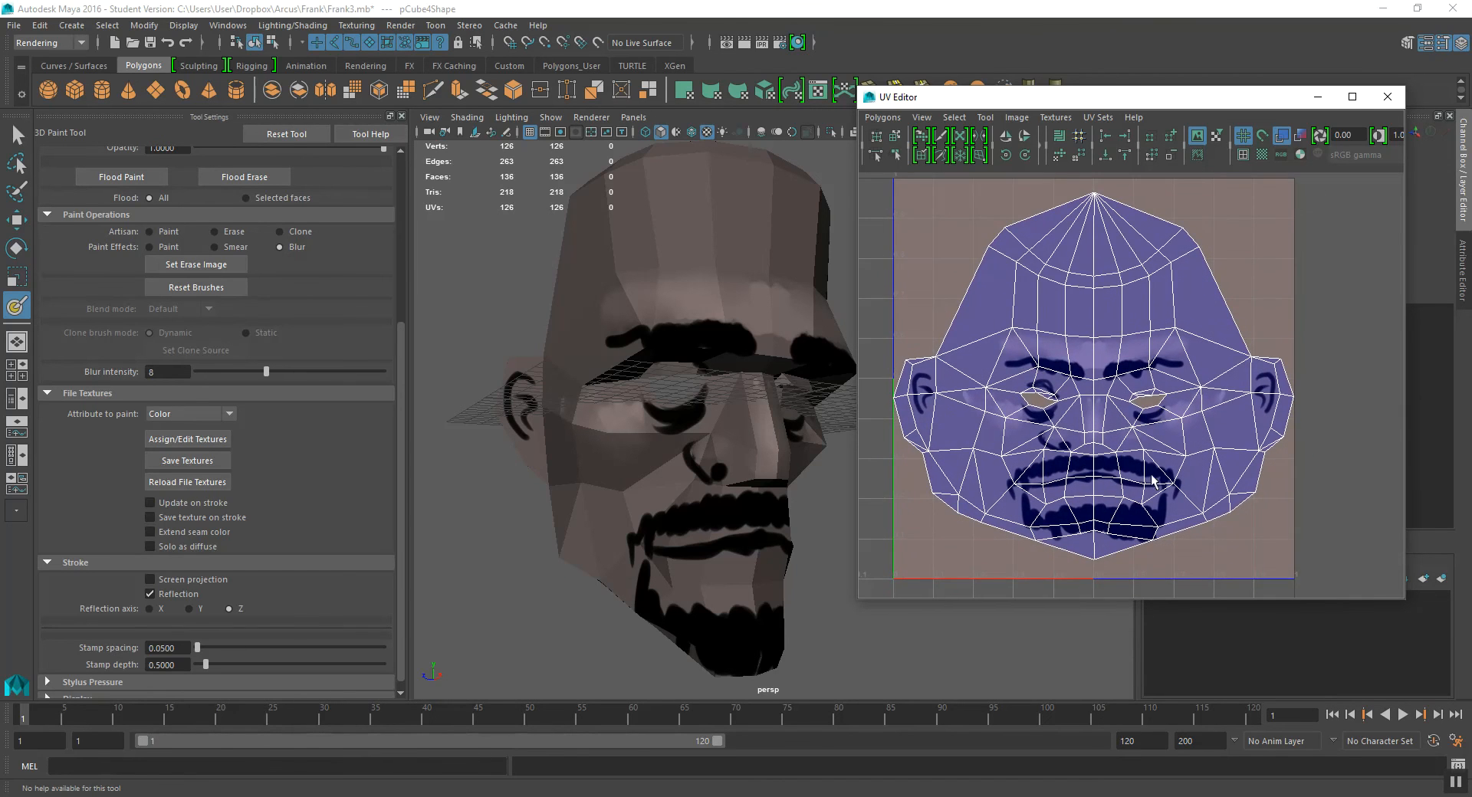